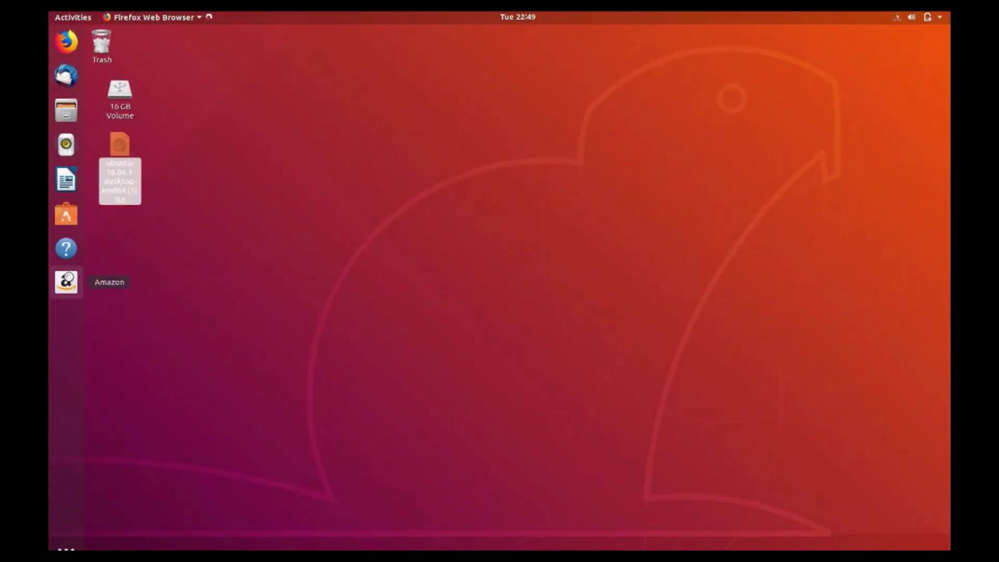
- After two mistyped GParted searches, search Activities for 'terminal' and launch Terminal
key(super)
text(ted)
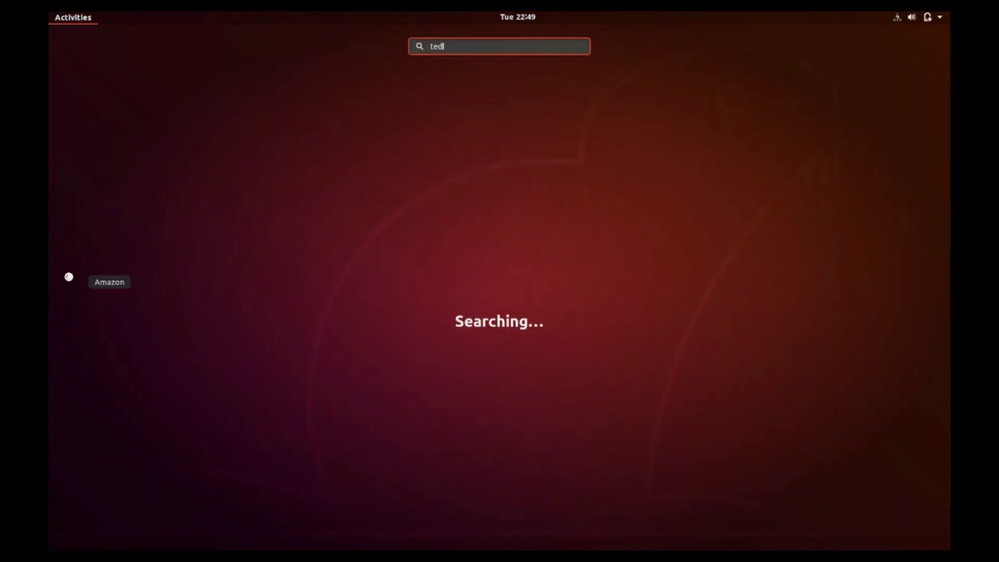
text(gpar)
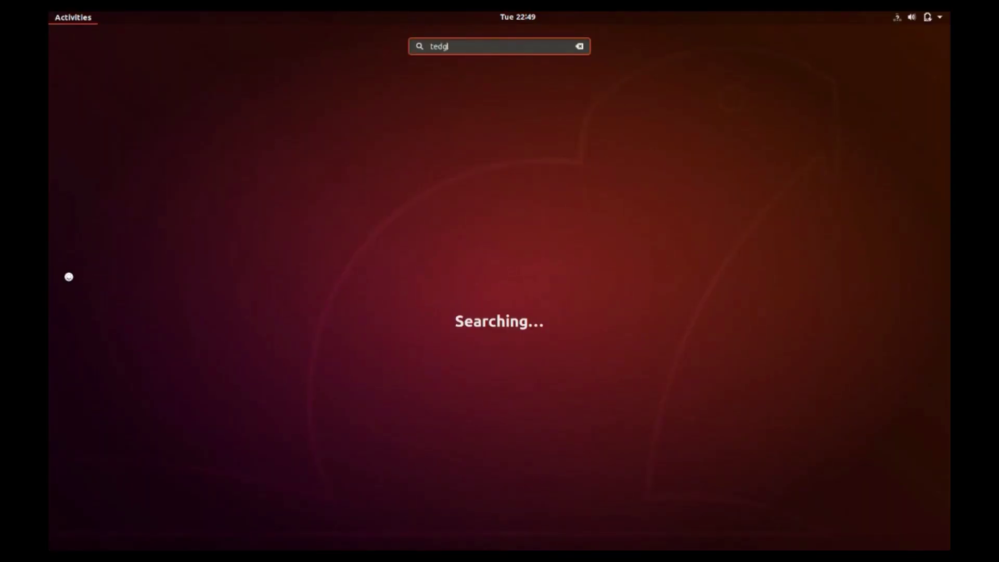
key(BackSpace)
key(BackSpace)
key(Escape)
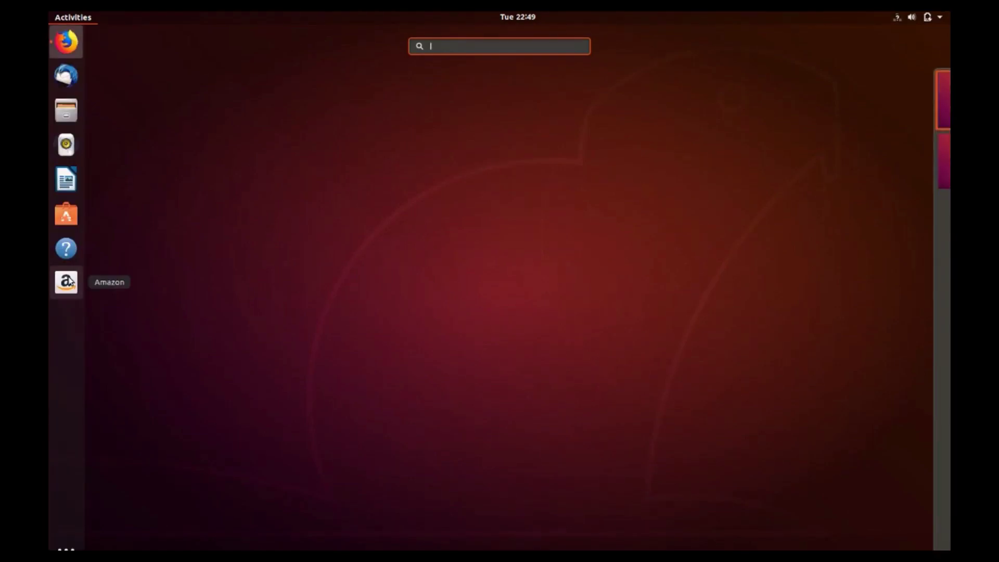
text(gparteld)
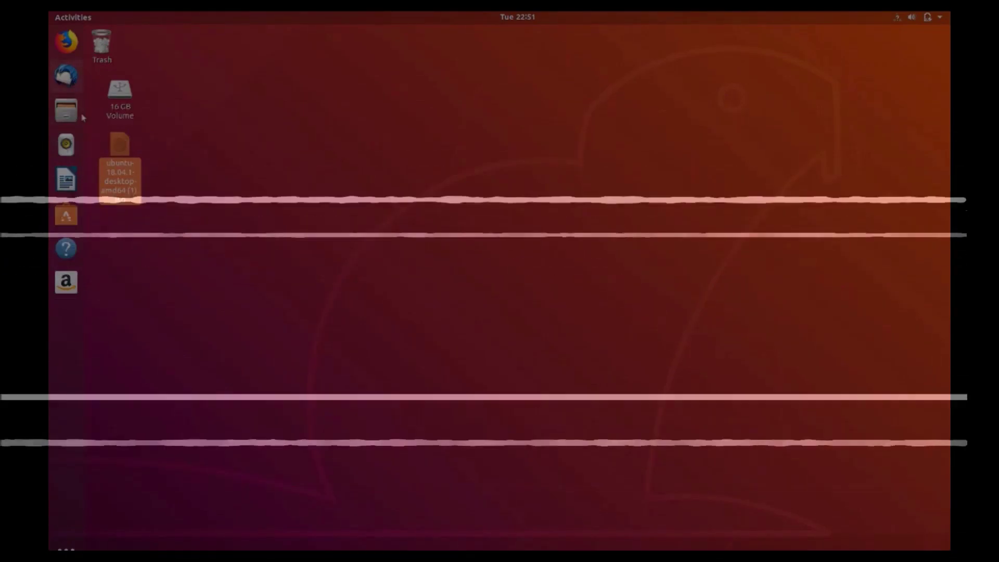
key(super)
text(terminal)
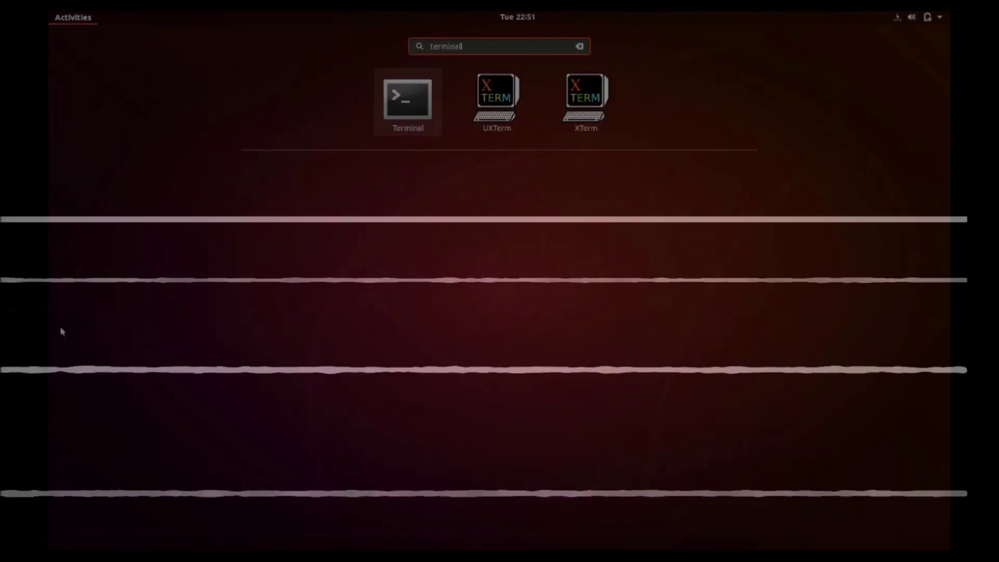
key(Return)
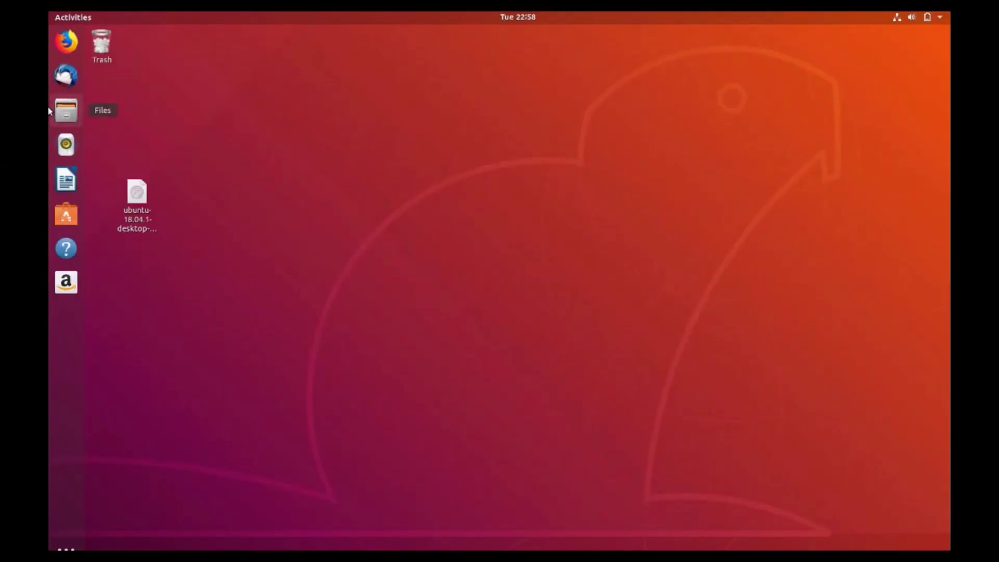
- Run 'sudo apt install gparted', authenticate with sudo, and answer y to install the packages
key(ctrl+alt+t)
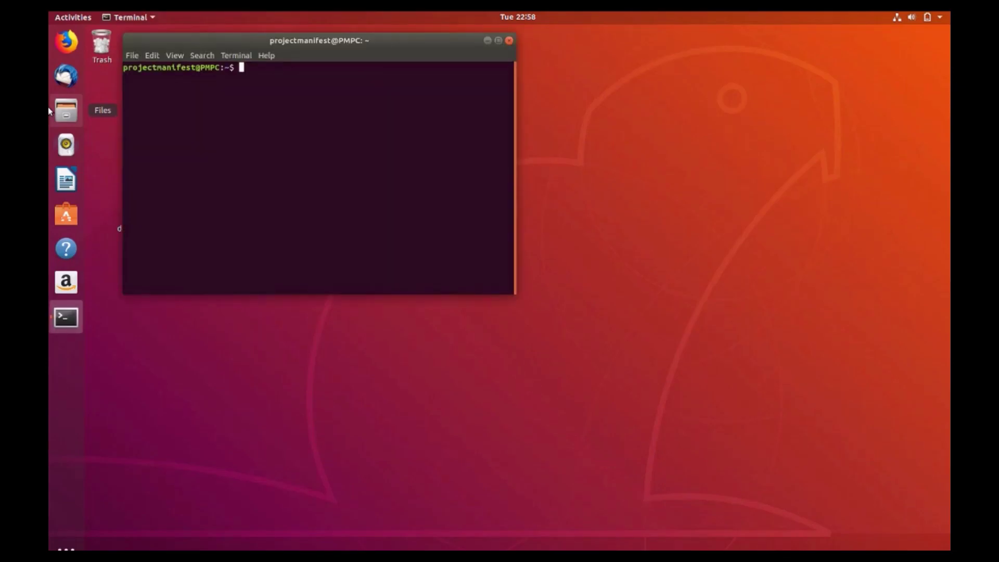
text(sudo apt install gparted)
key(Return)
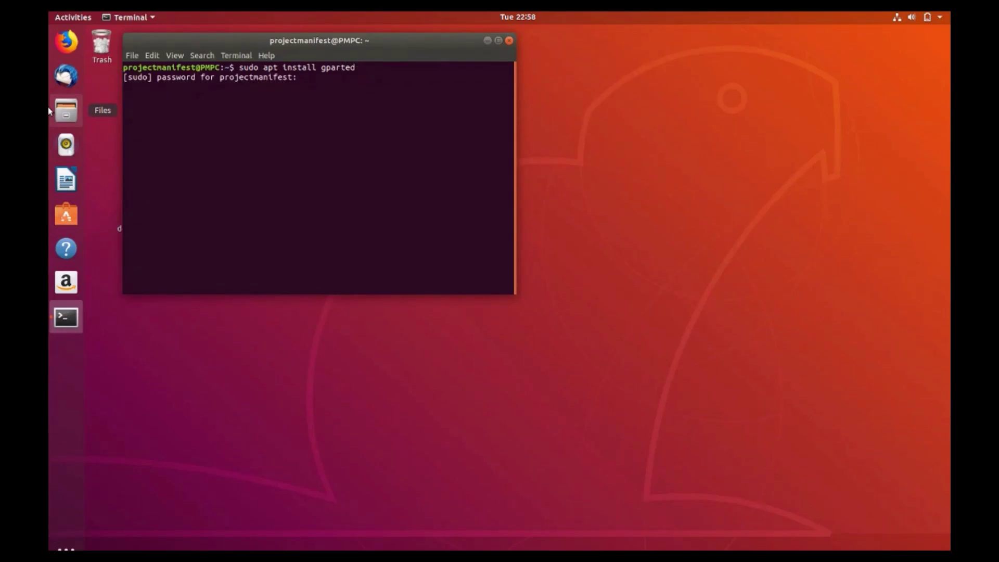
key(ctrl+c)
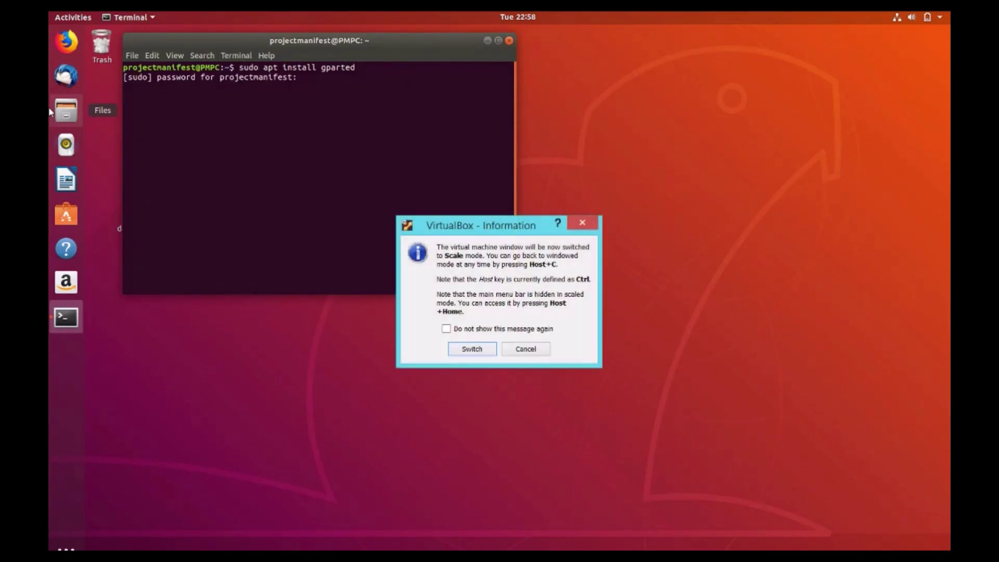
key(Escape)
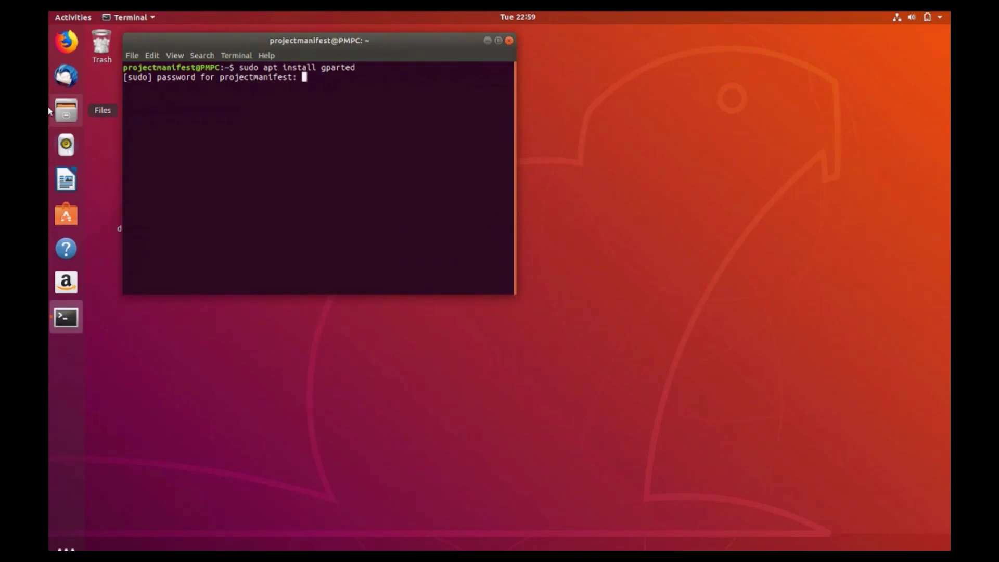
key(Return)
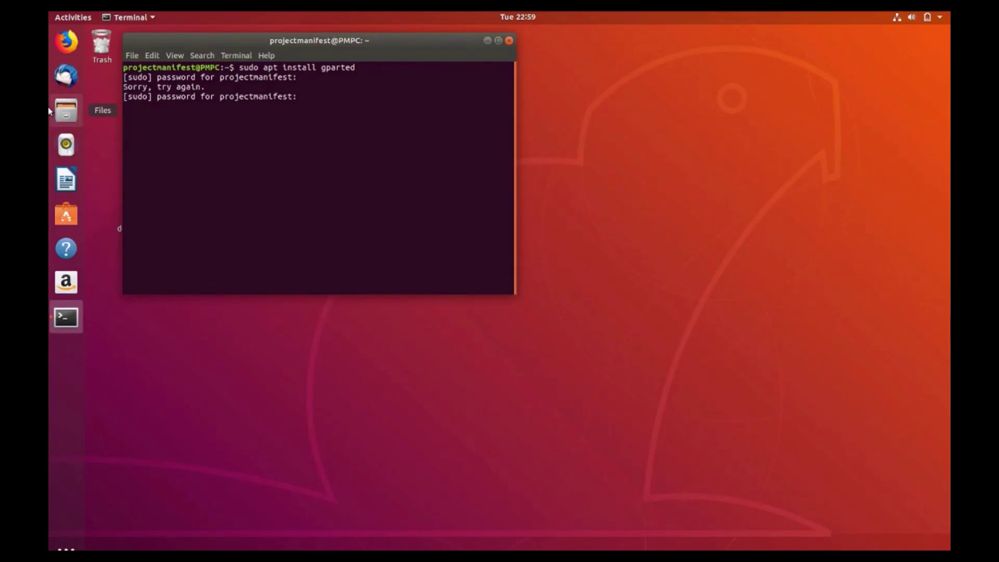
key(Return)
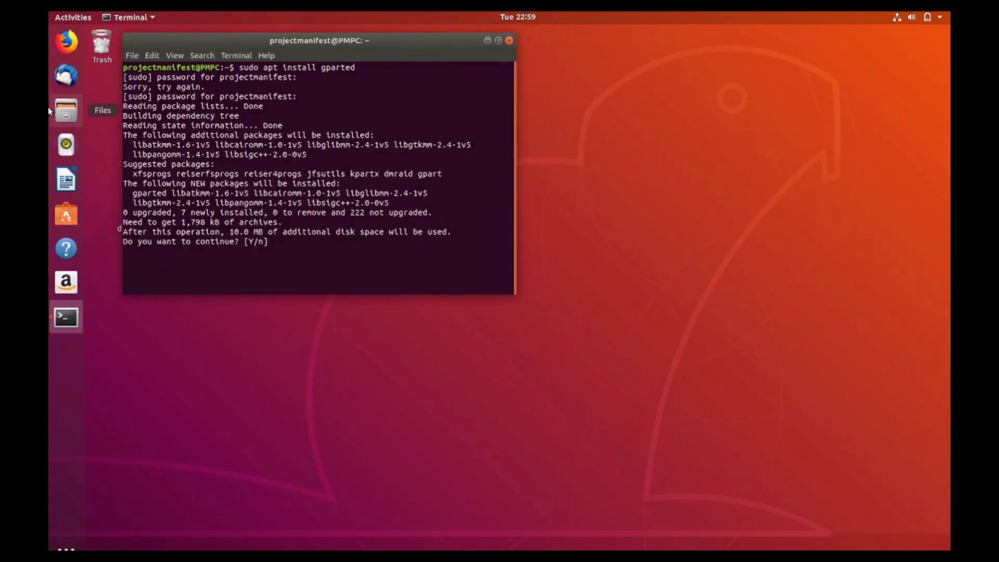
text(y)
key(Return)
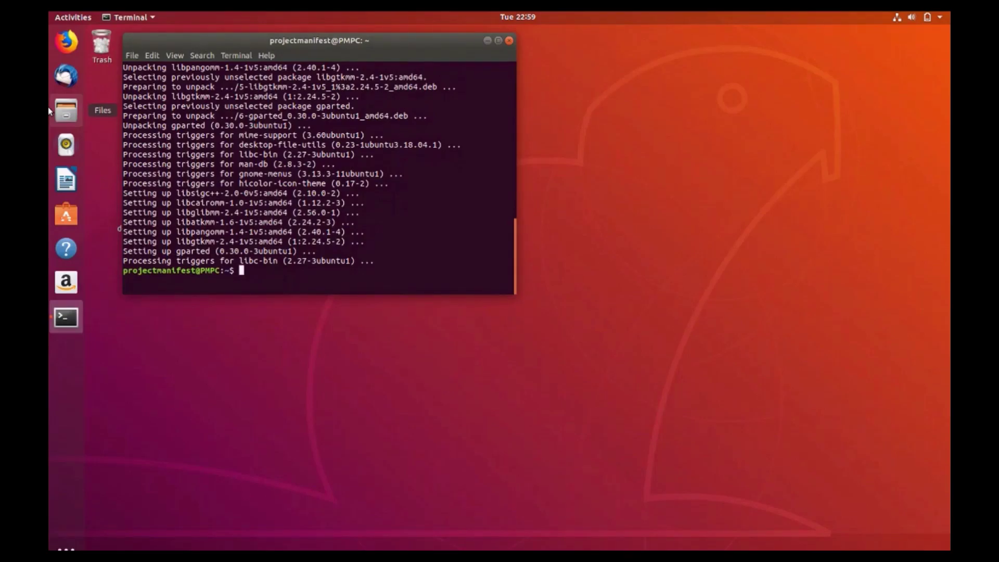
- Run 'gparted' from Terminal and enter the account password to start it as root
text(gparted)
key(Return)
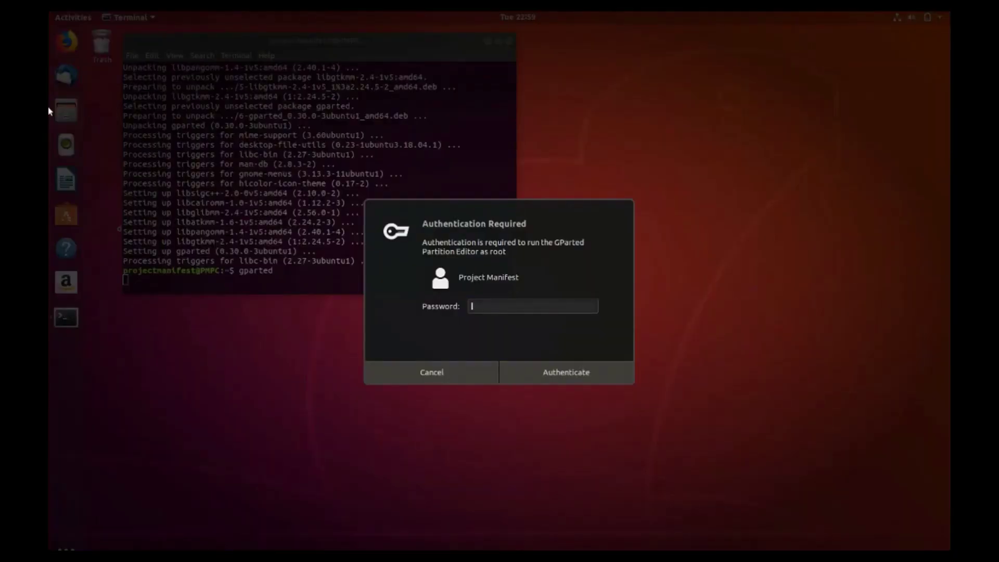
text(**********)
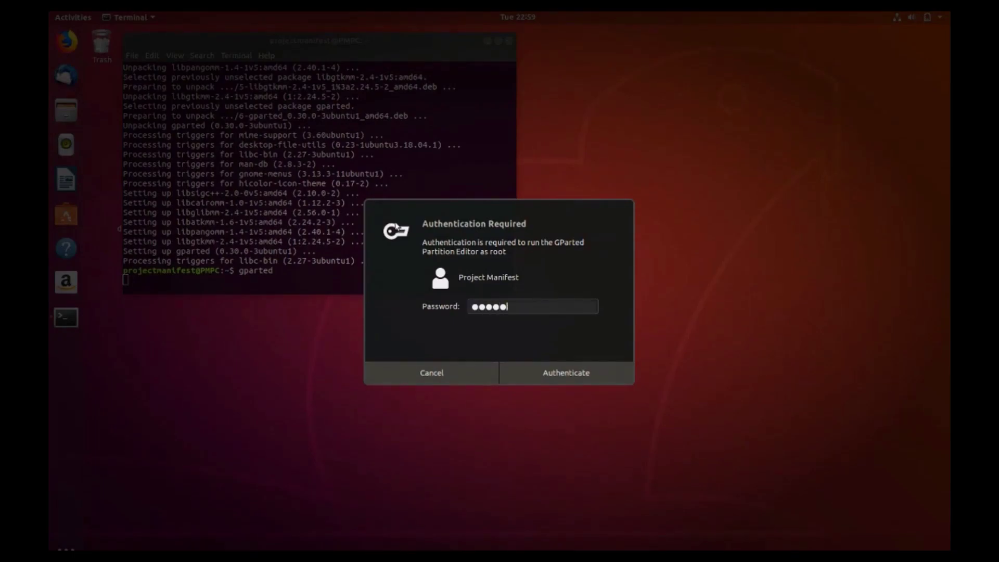
key(Return)
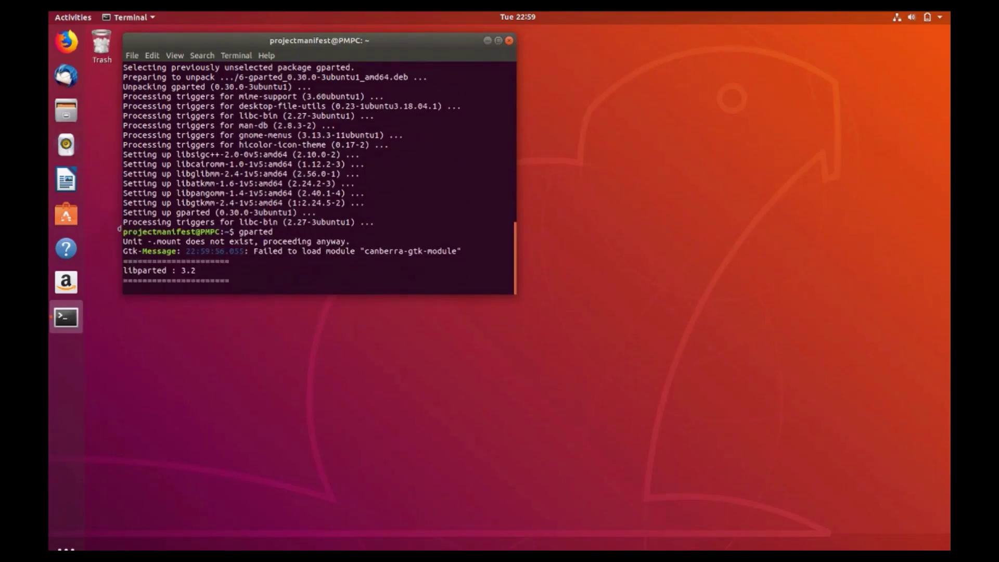
click(486, 556)
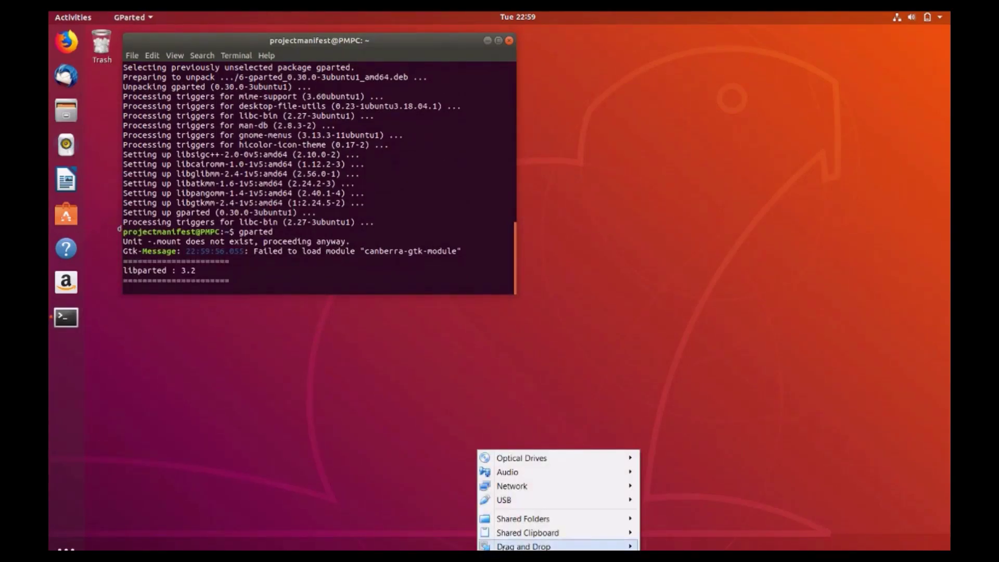
- Check GParted's disk list, which offers only /dev/sdb (15.33 GiB)
mouse_move(587, 499)
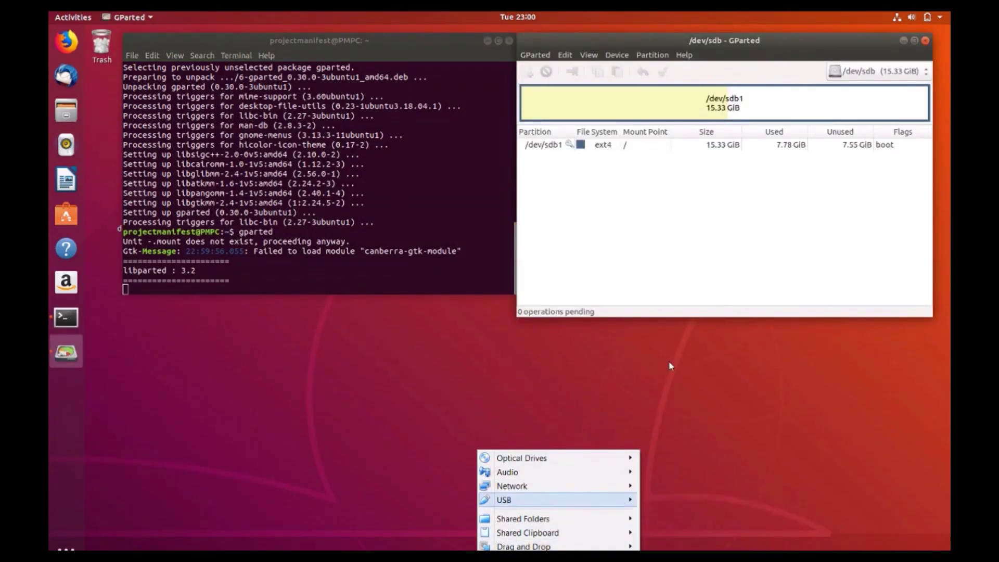
click(693, 263)
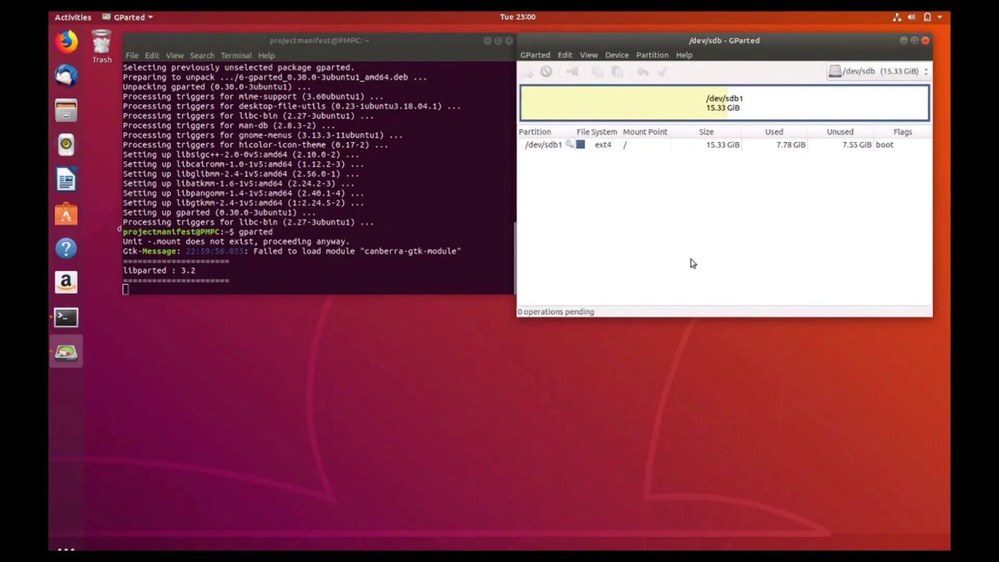
click(875, 76)
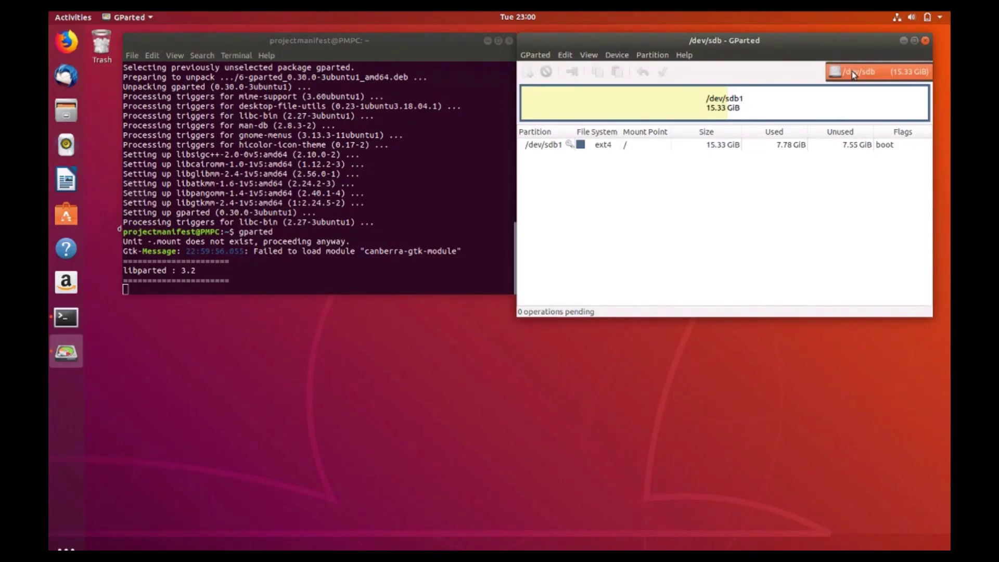
click(851, 70)
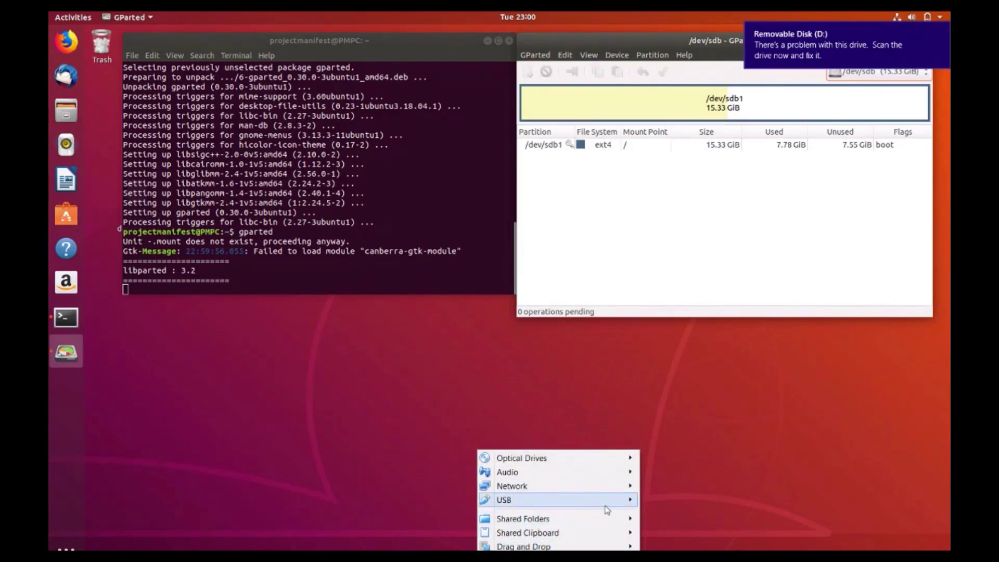
- Attach the SanDisk Cruzer Glide stick to the VM and recheck the disk list, keeping /dev/sdb
mouse_move(624, 506)
click(676, 527)
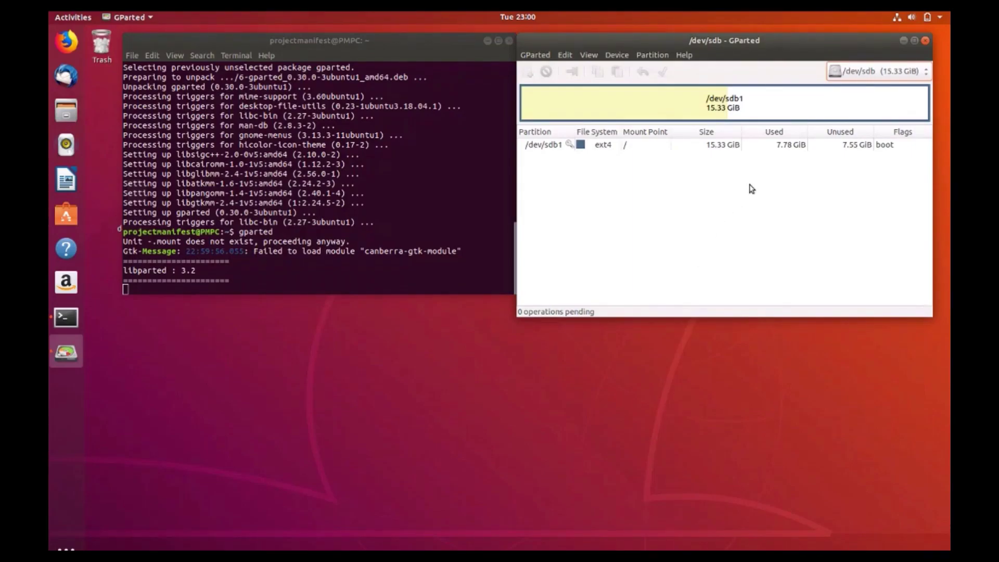
click(883, 78)
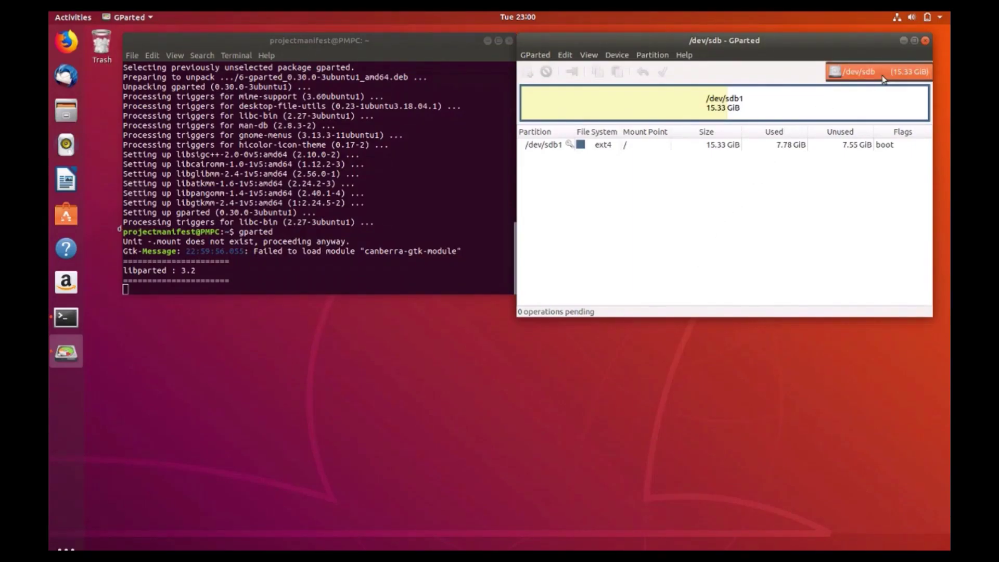
click(883, 78)
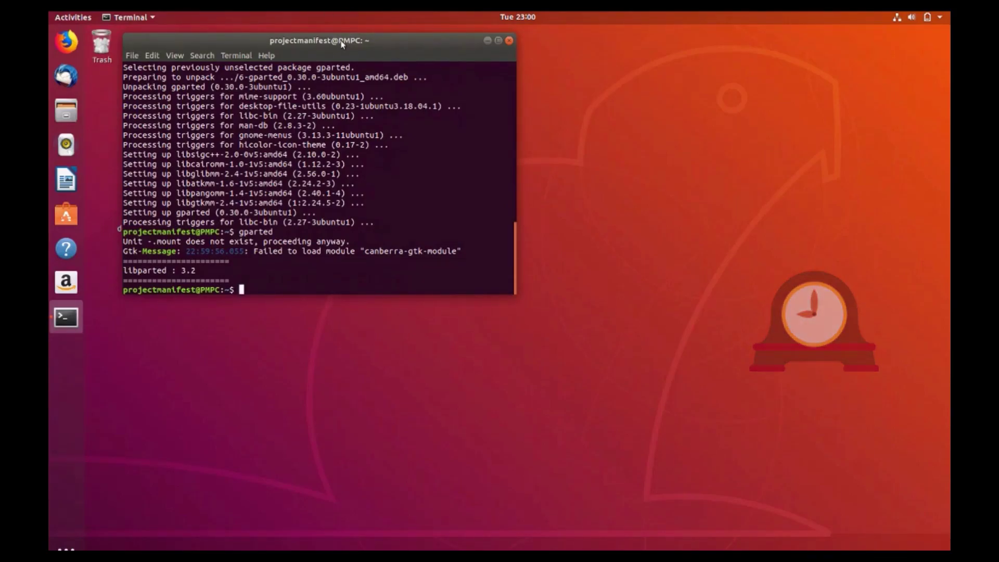
- Close the Terminal window and toggle the Activities overview to leave the empty desktop
drag(342, 41, 605, 82)
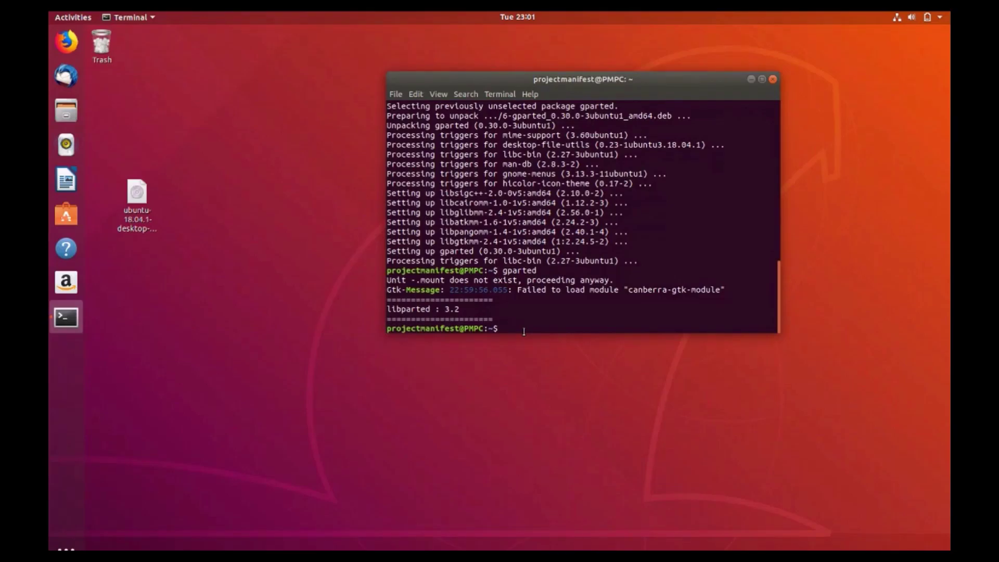
click(773, 80)
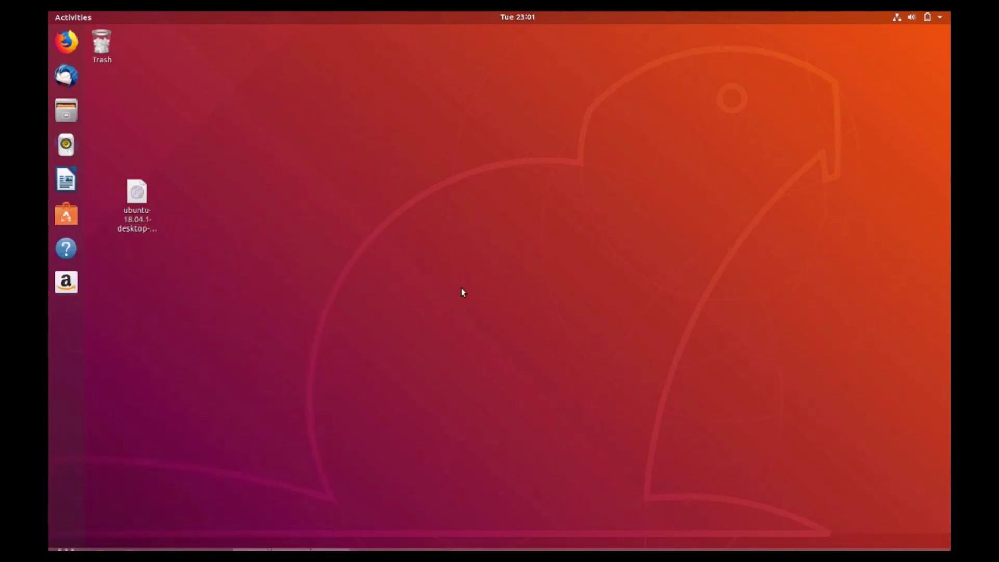
key(super)
key(super)
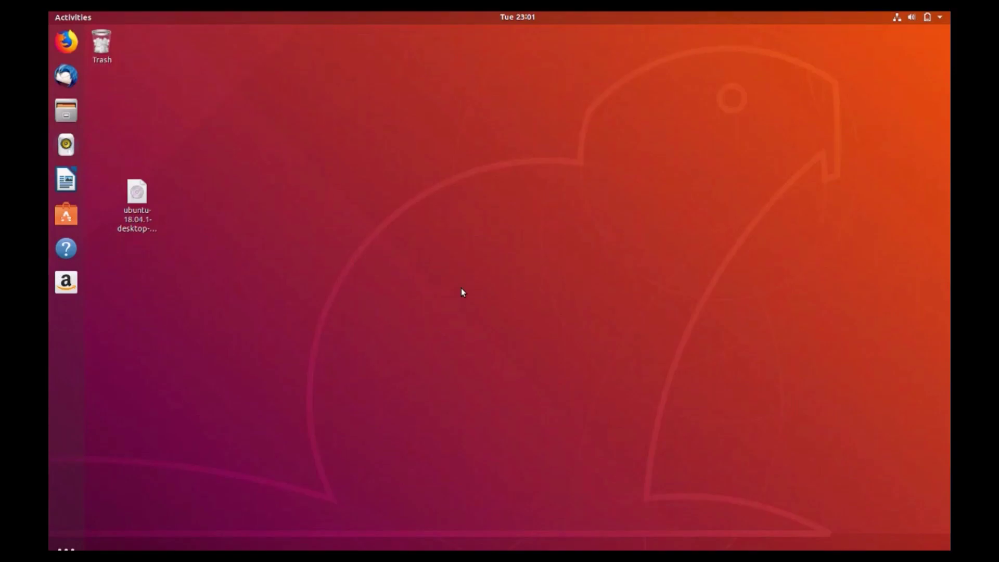
key(super)
key(super)
- Launch GParted from the 'gparted' app search, authenticate with the password, and centre its window
click(65, 544)
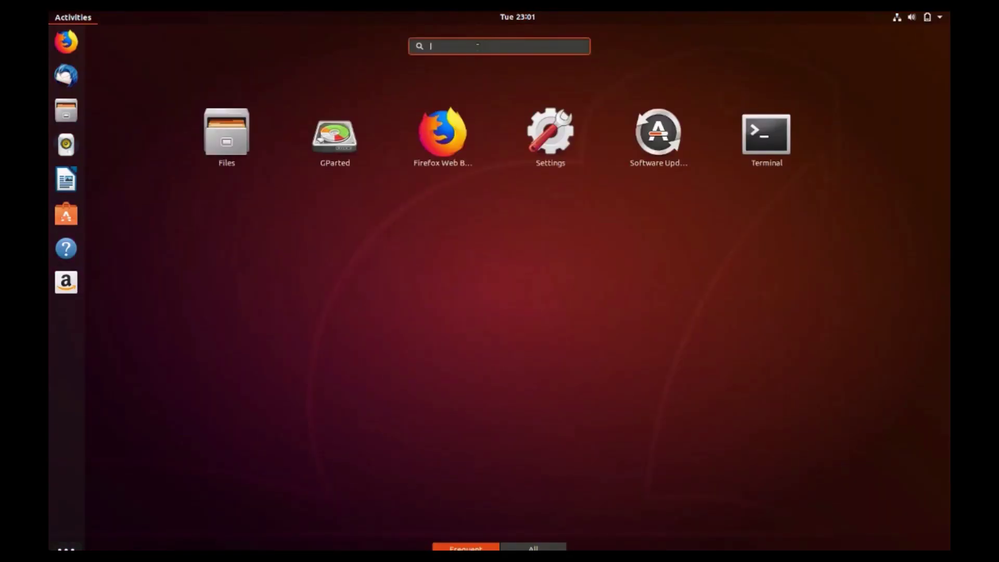
text(g)
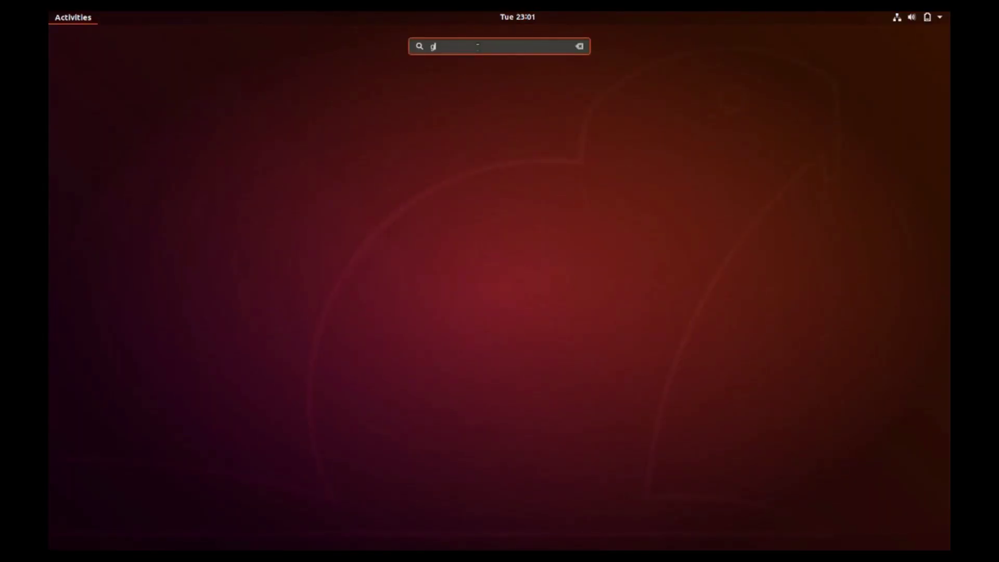
text(parted)
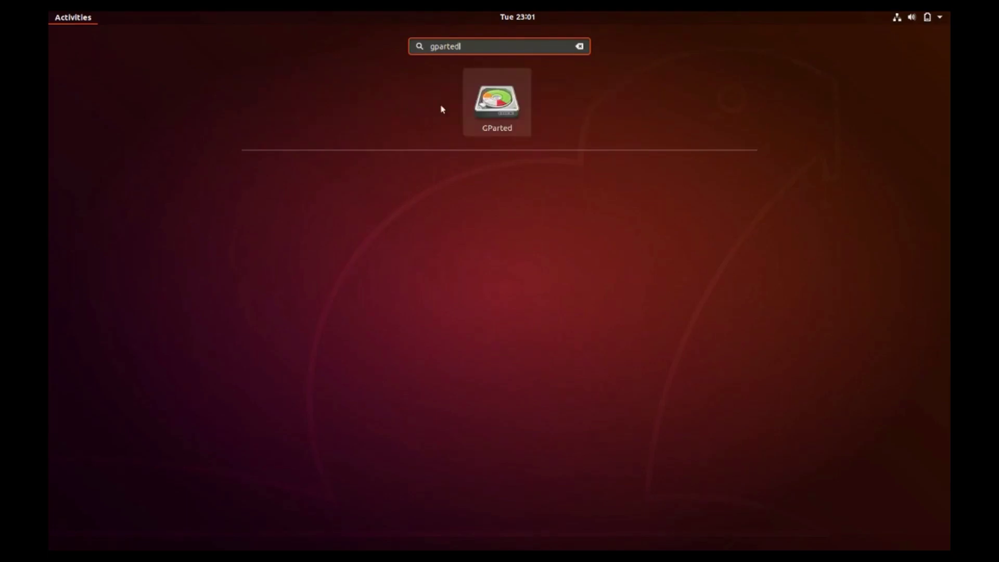
click(509, 107)
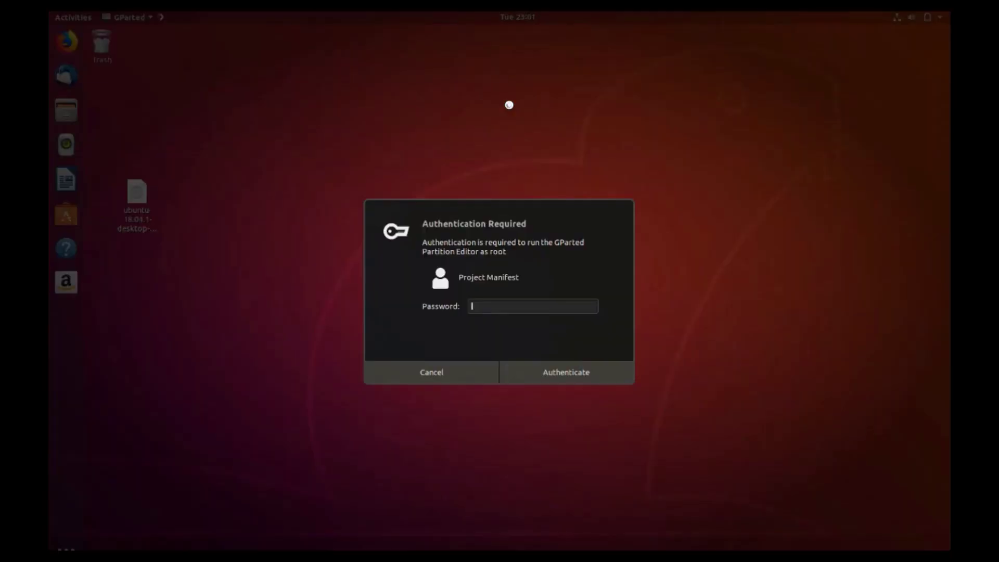
text(•••••••)
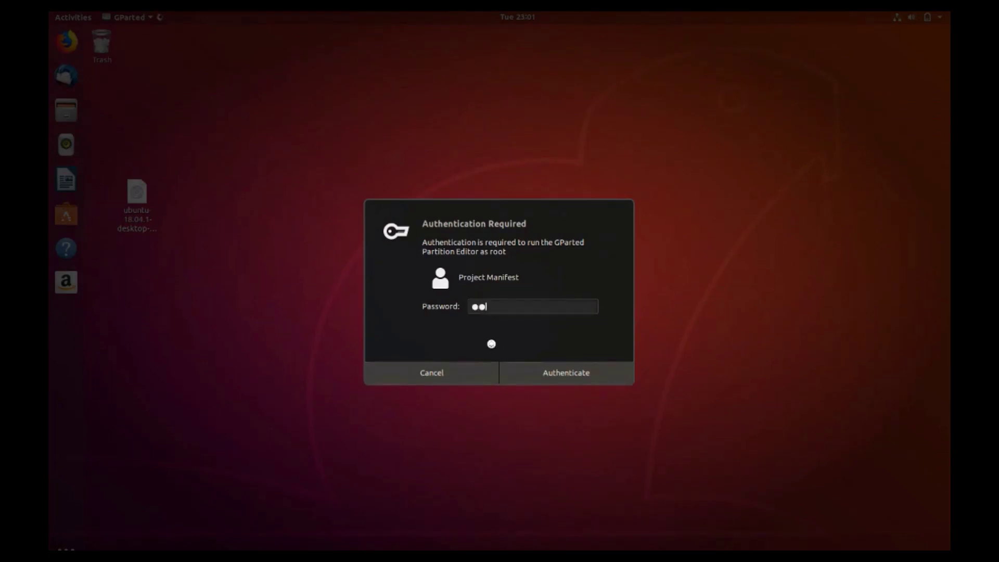
text(••••)
key(Return)
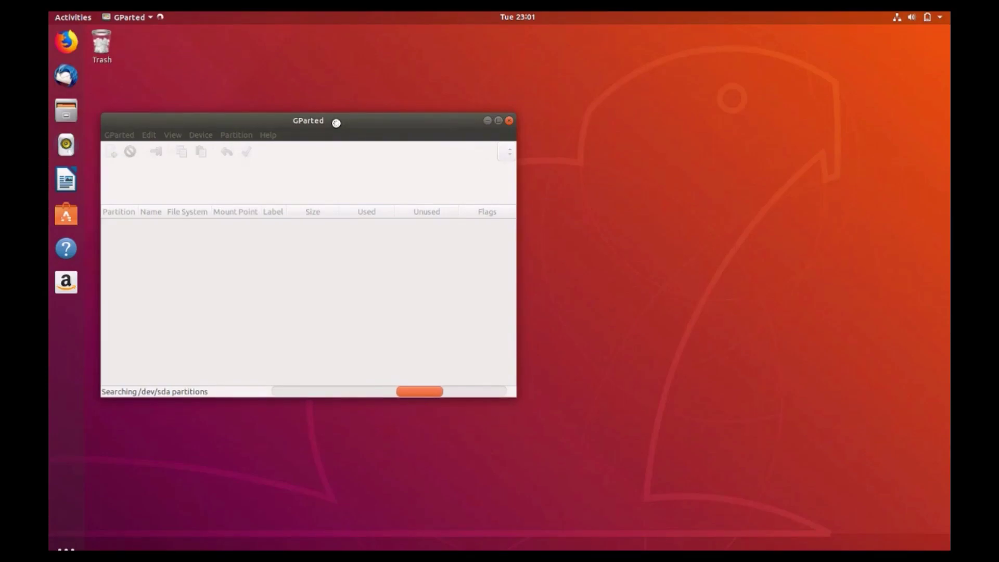
drag(336, 123, 562, 89)
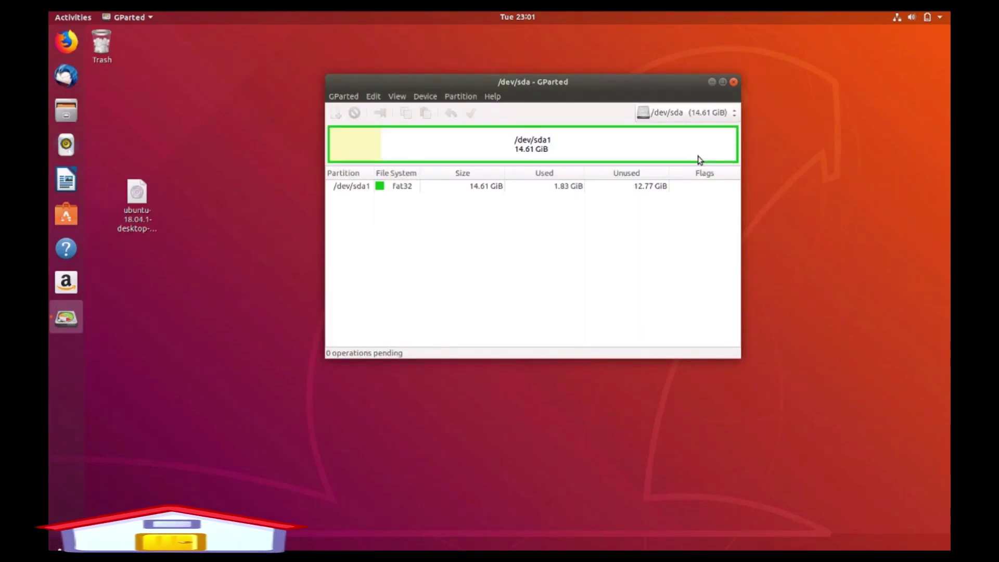
- View /dev/sdb in the drive selector, then switch back to /dev/sda
click(703, 112)
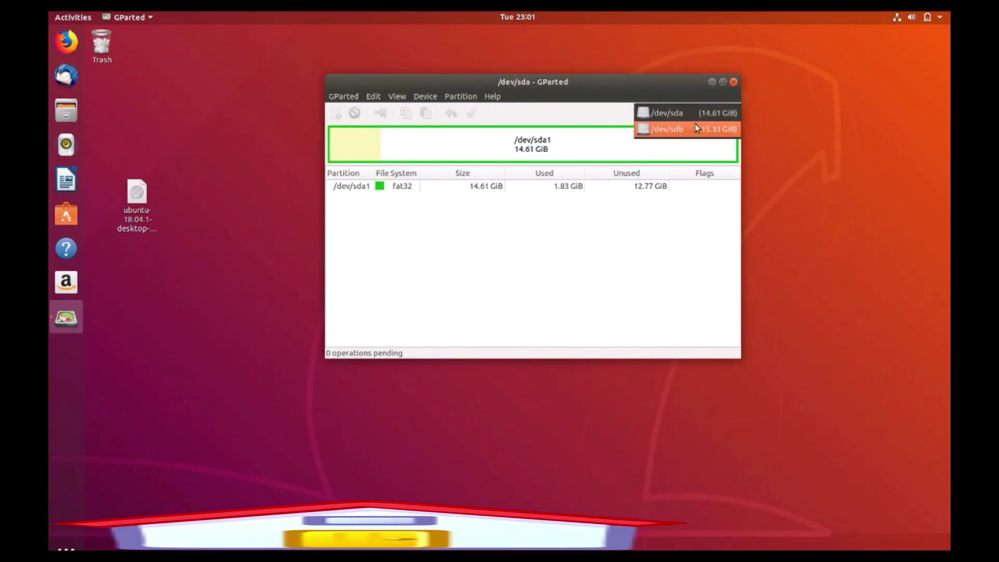
click(697, 129)
click(714, 113)
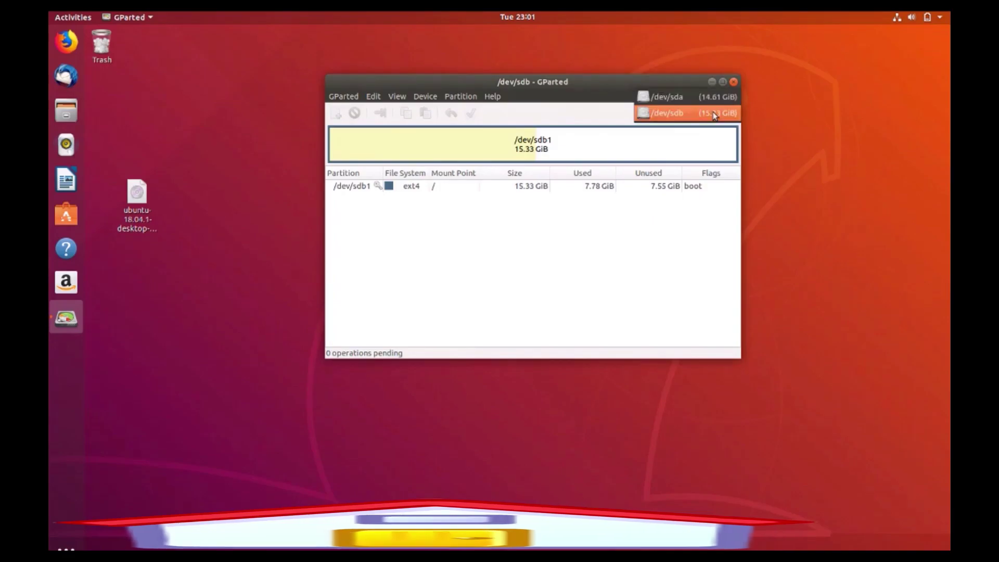
click(688, 96)
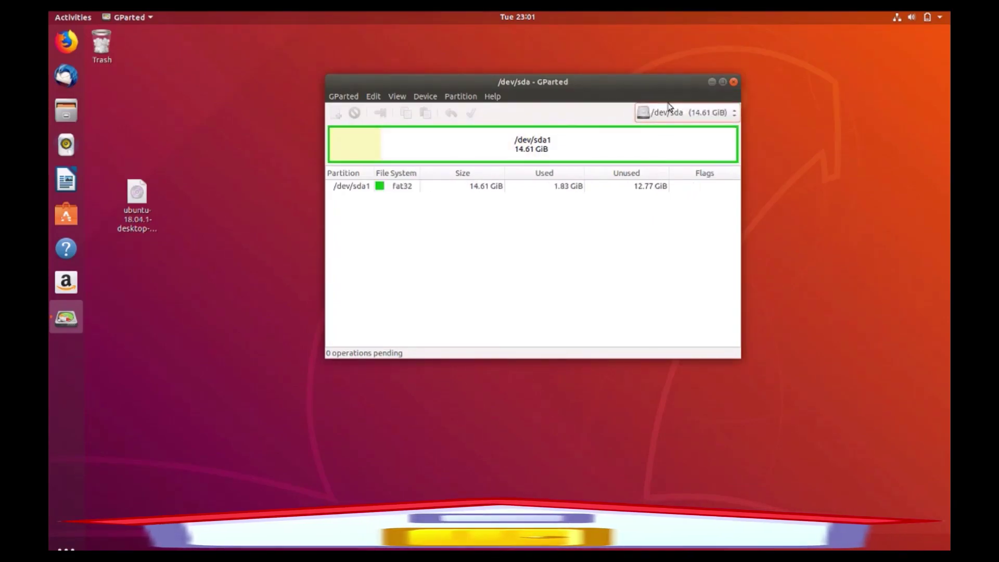
- Queue formatting the /dev/sda1 fat32 partition as ext4
click(373, 191)
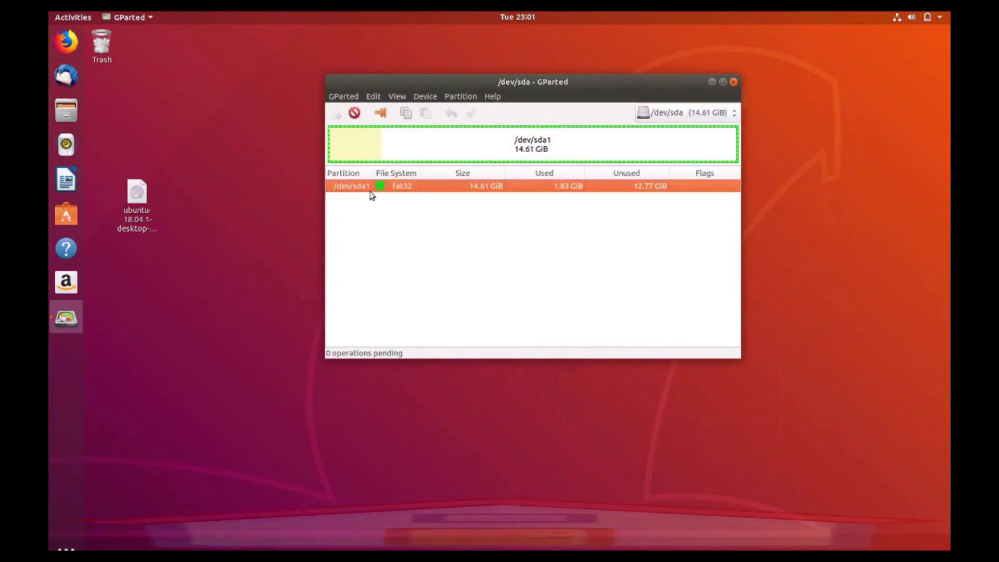
right_click(404, 193)
mouse_move(469, 274)
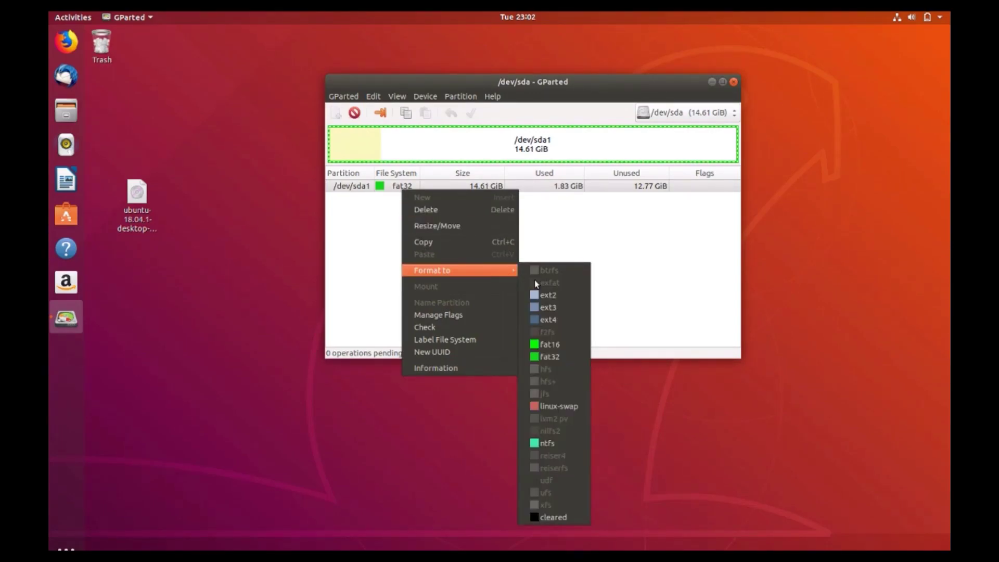
click(556, 322)
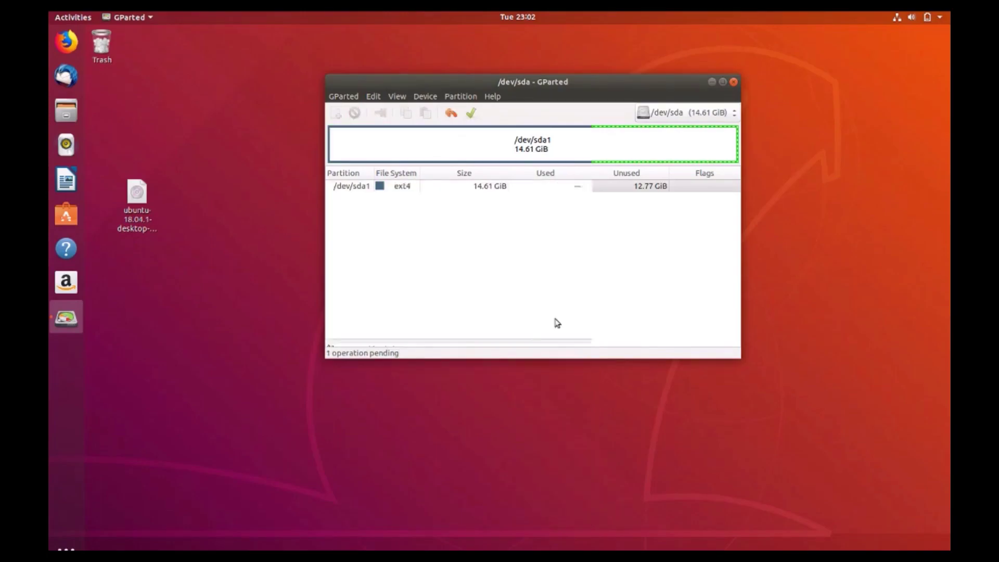
right_click(393, 195)
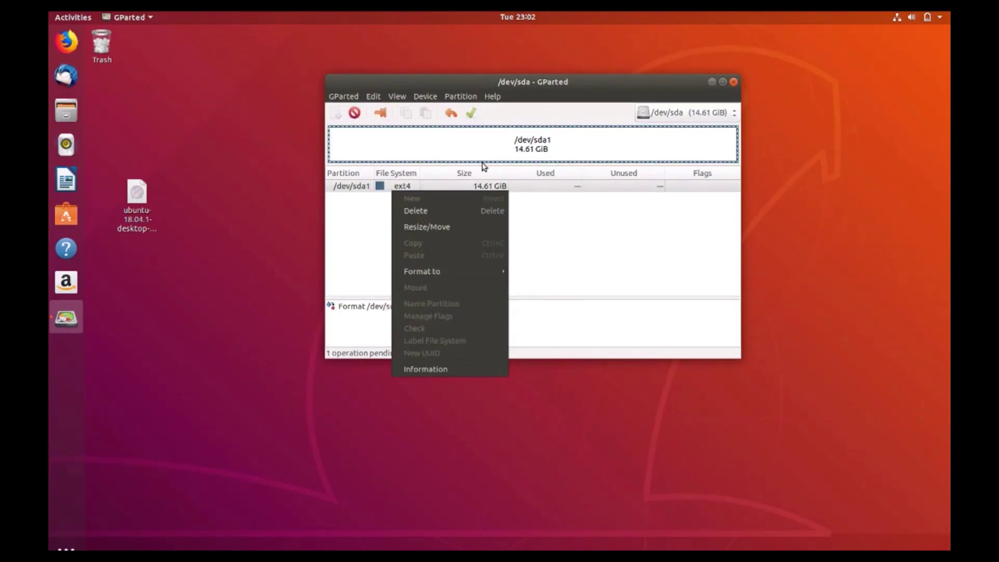
click(497, 134)
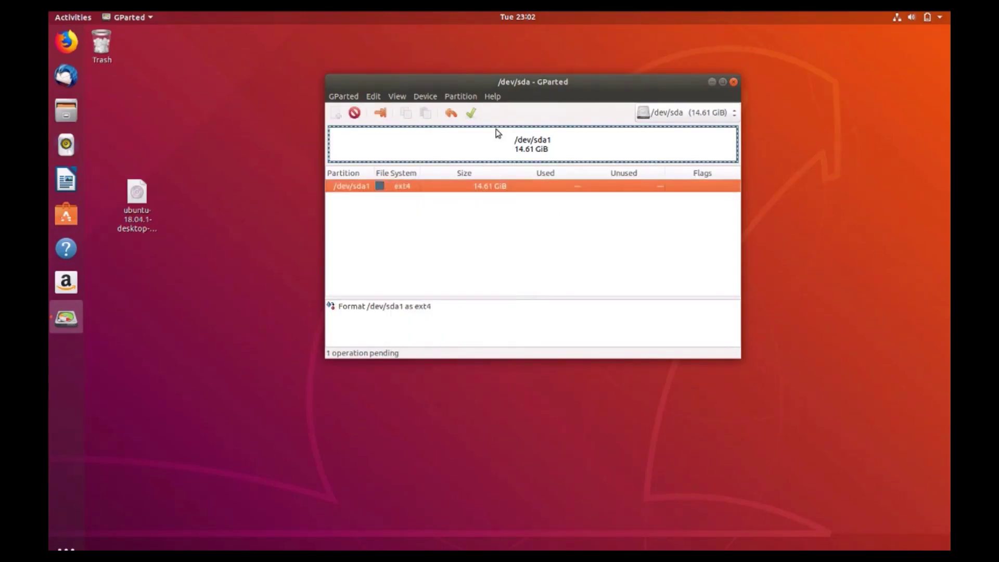
- Apply the queued ext4 format of /dev/sda1 and close the completed report
click(471, 114)
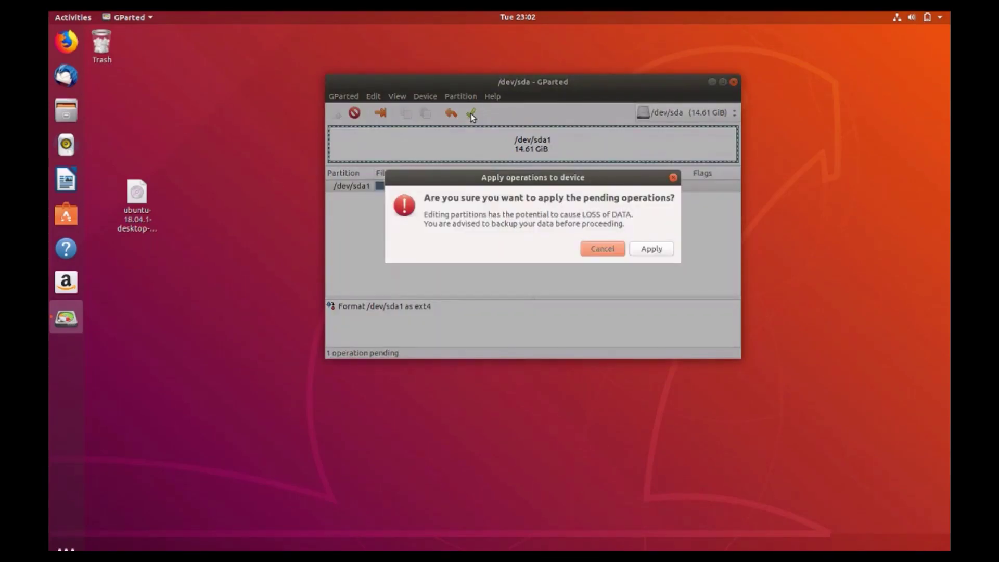
click(650, 249)
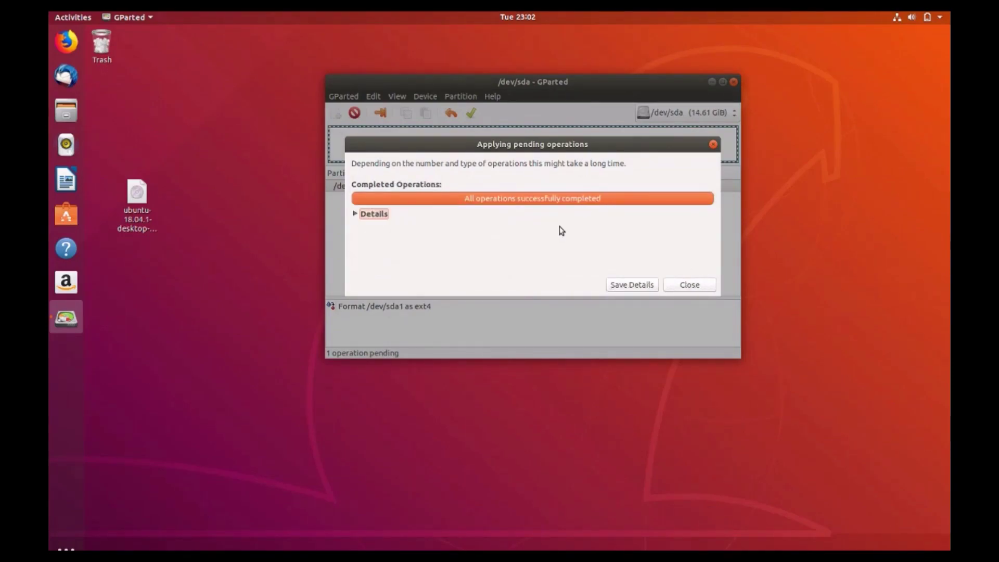
click(679, 285)
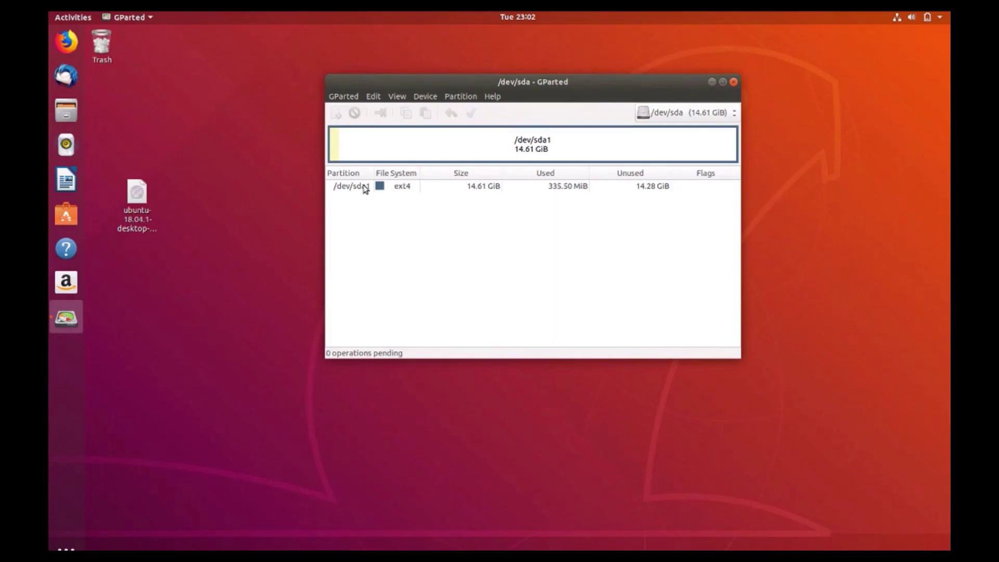
- Label /dev/sda1 'Ubuntu 18.04 USB', apply the change, and close the progress window
right_click(365, 189)
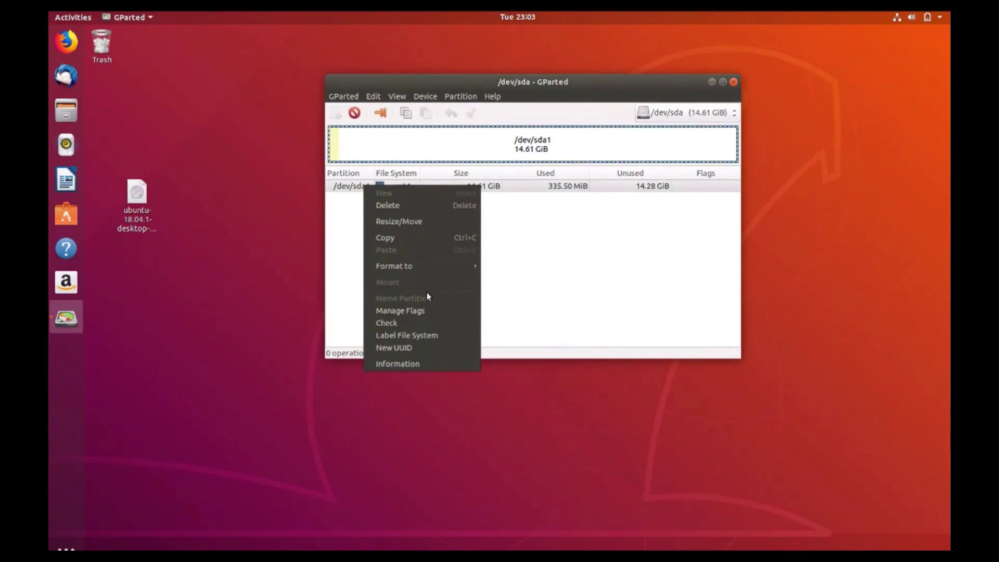
click(415, 334)
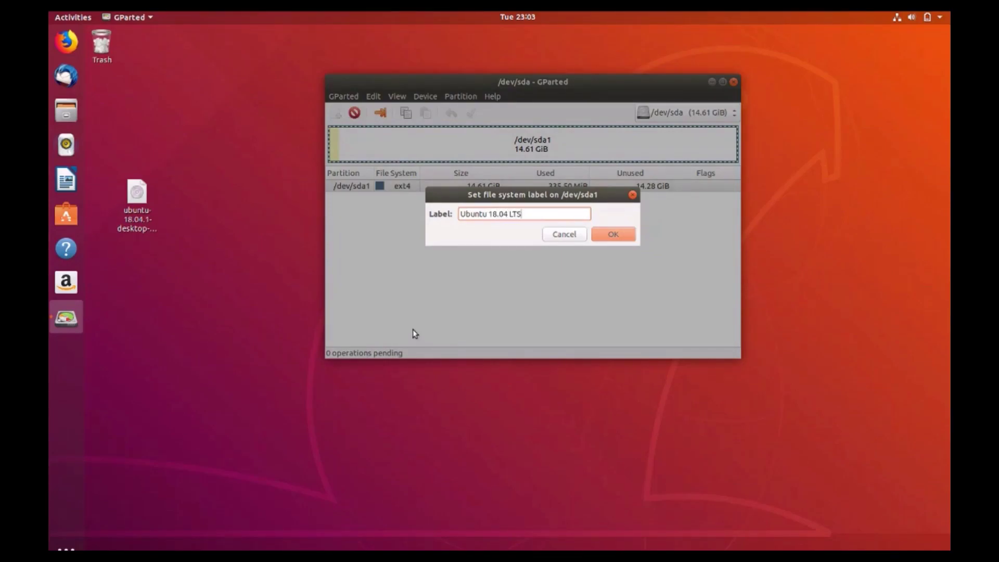
key(Return)
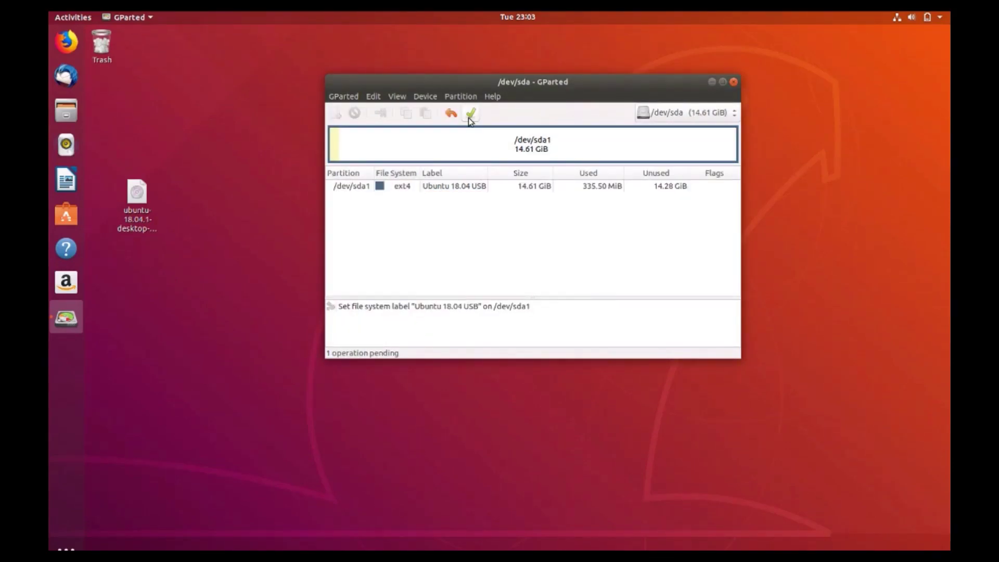
click(470, 114)
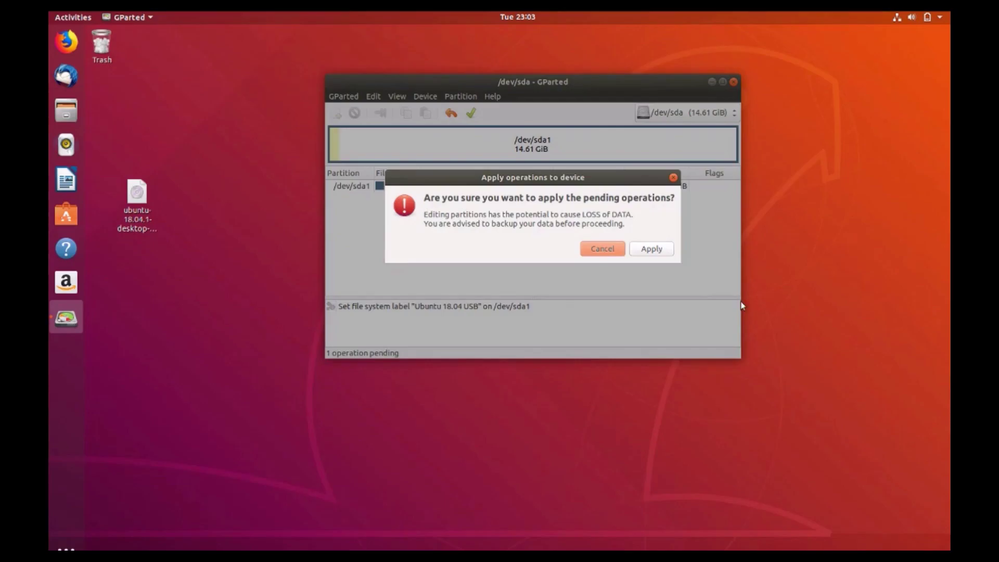
click(660, 252)
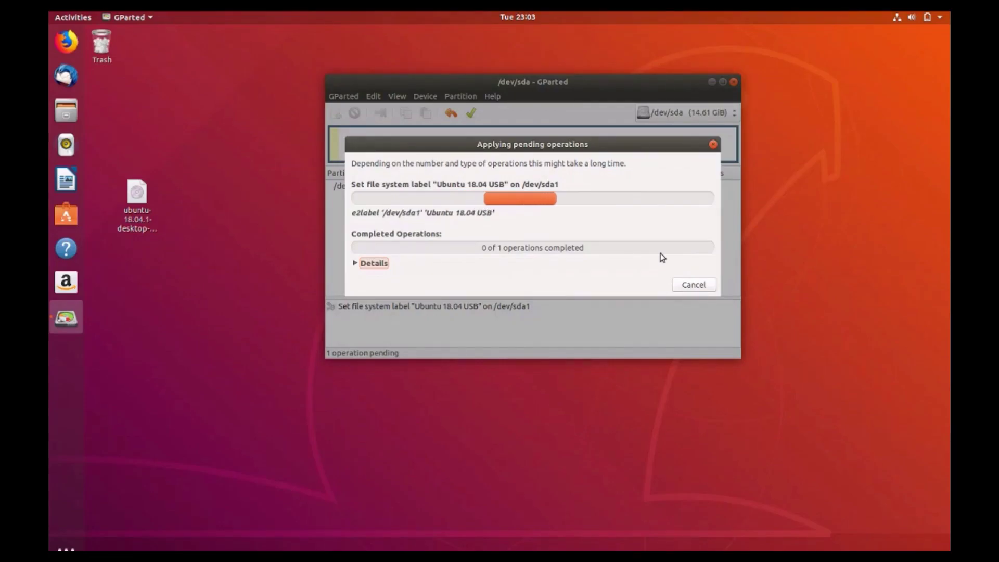
click(684, 285)
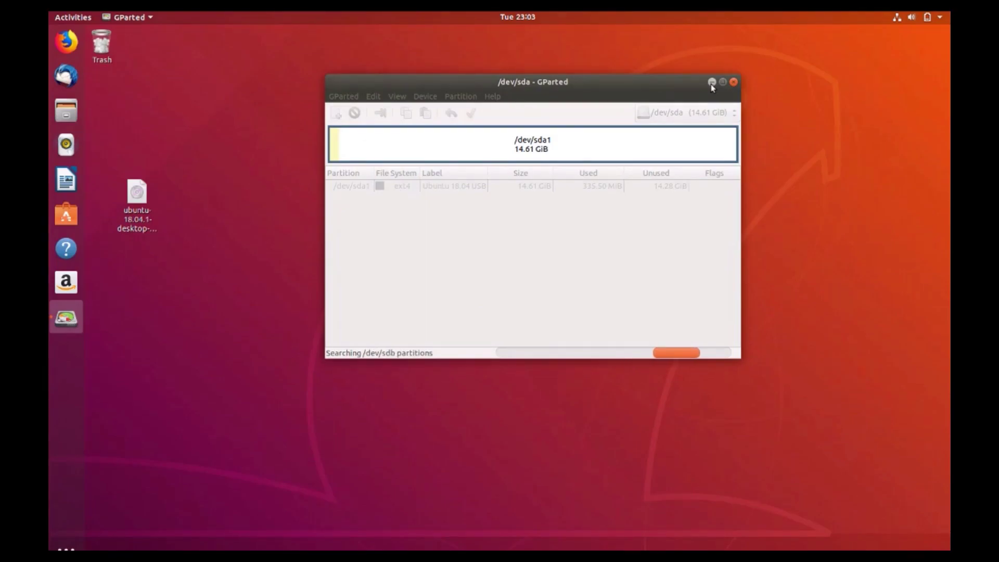
- Minimize GParted and launch mkusb from the Activities search
click(710, 83)
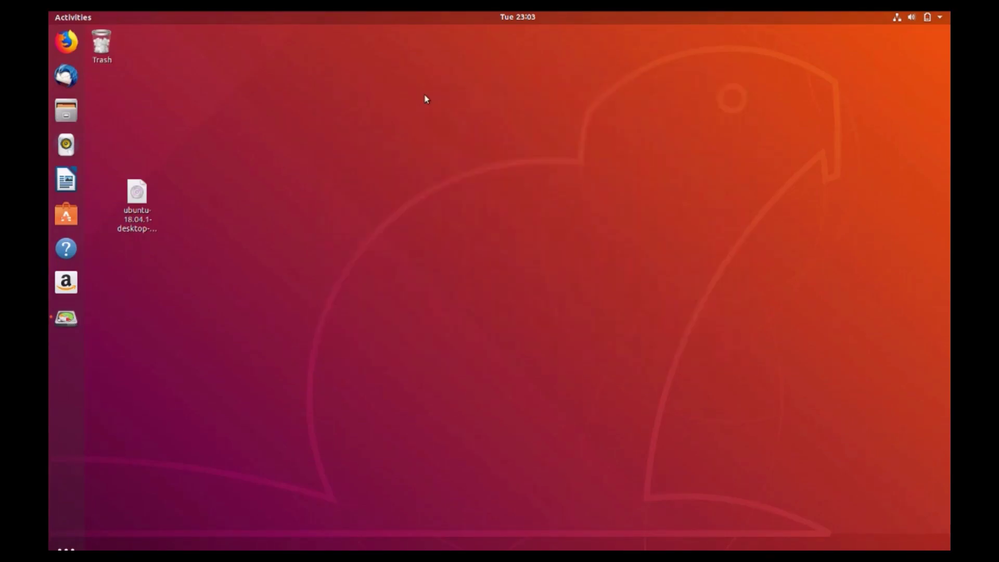
key(super)
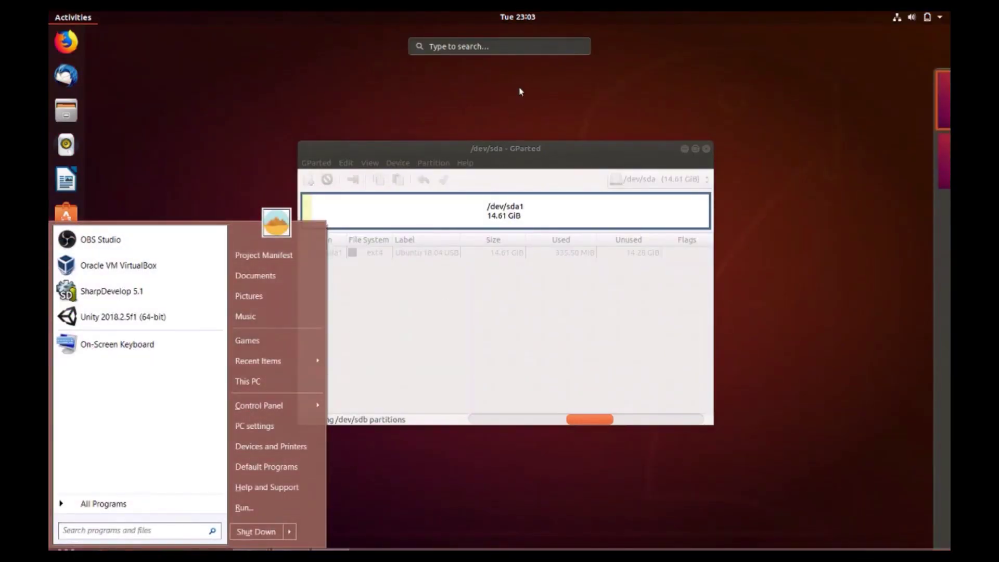
click(527, 49)
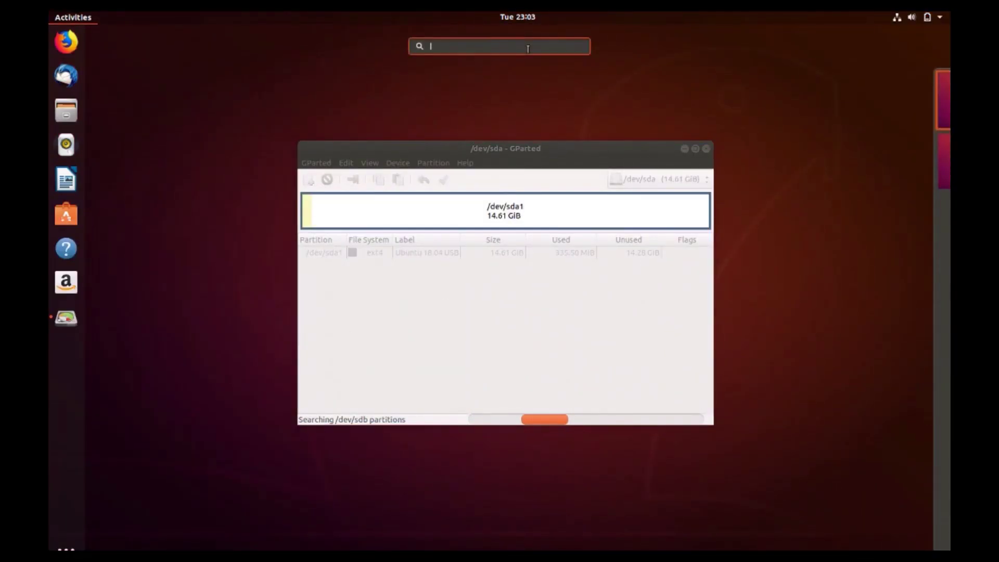
text(ml)
text(kusb)
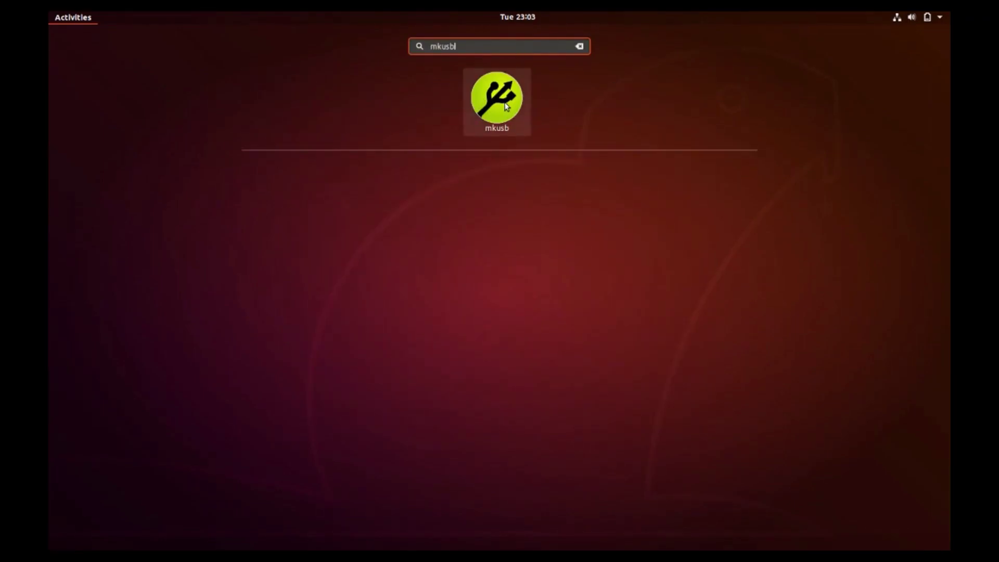
click(497, 99)
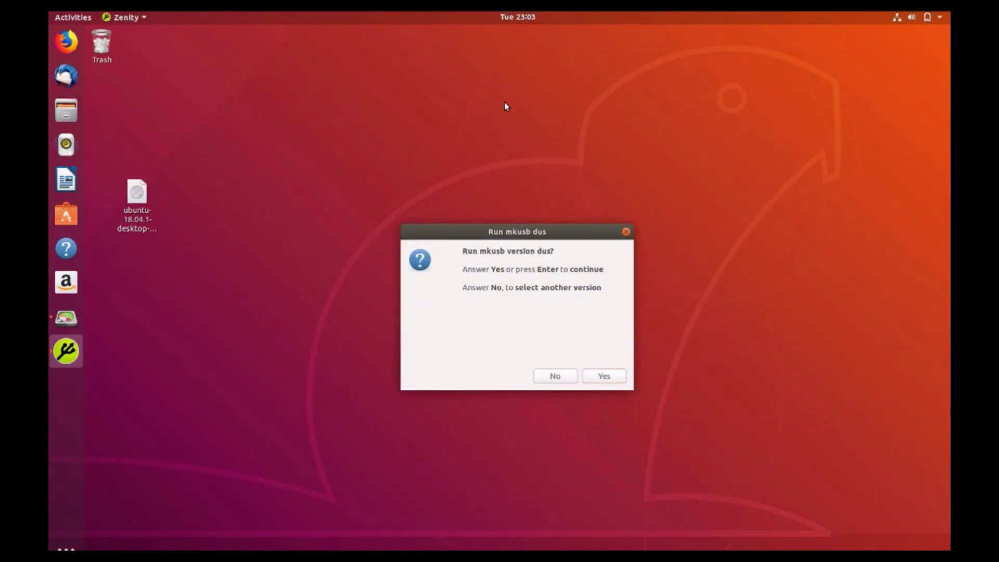
- Run mkusb's dus version with superuser rights and acknowledge the overwrite warning
click(604, 376)
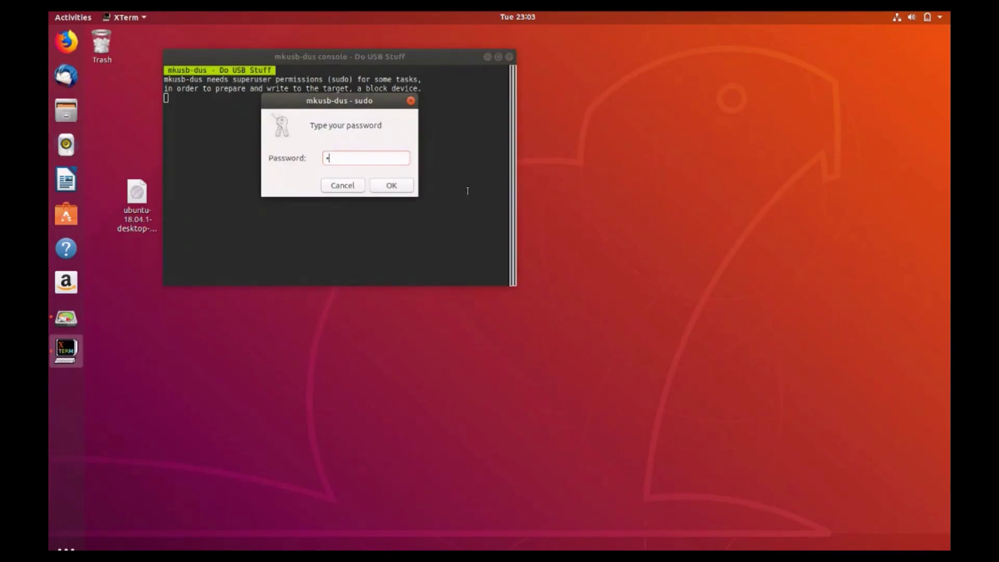
key(Return)
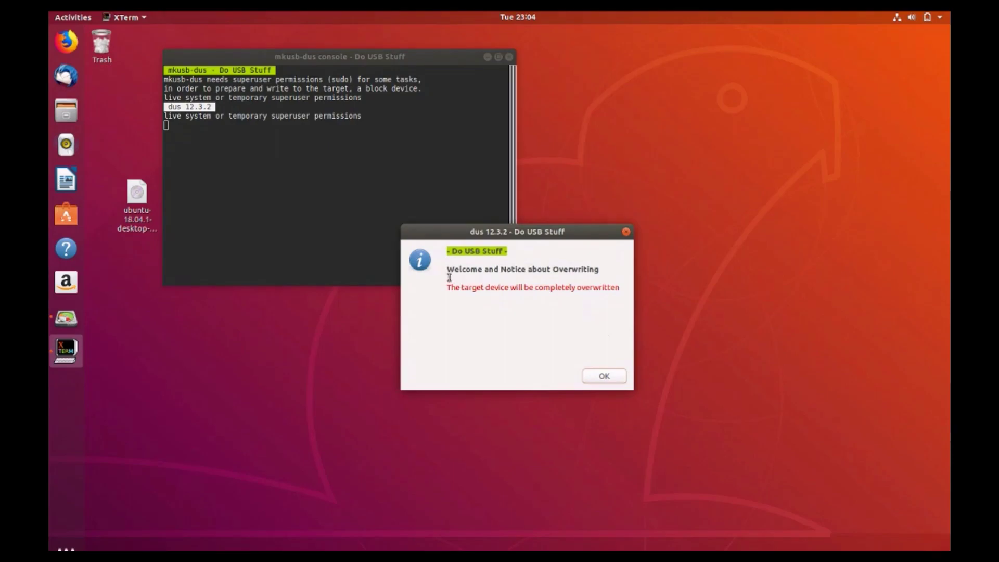
click(605, 377)
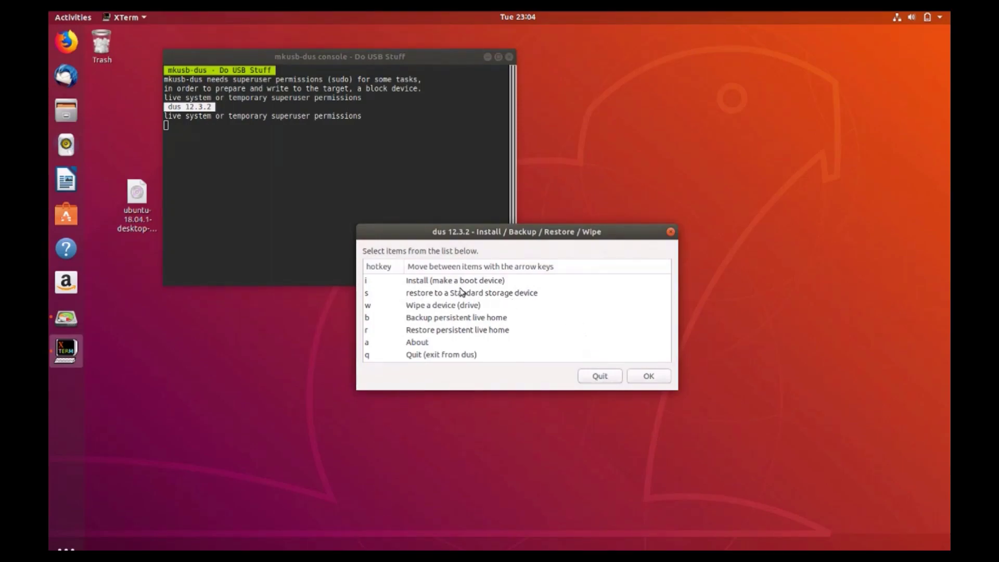
- Choose to install a boot device of the 'Persistent live' type
click(438, 282)
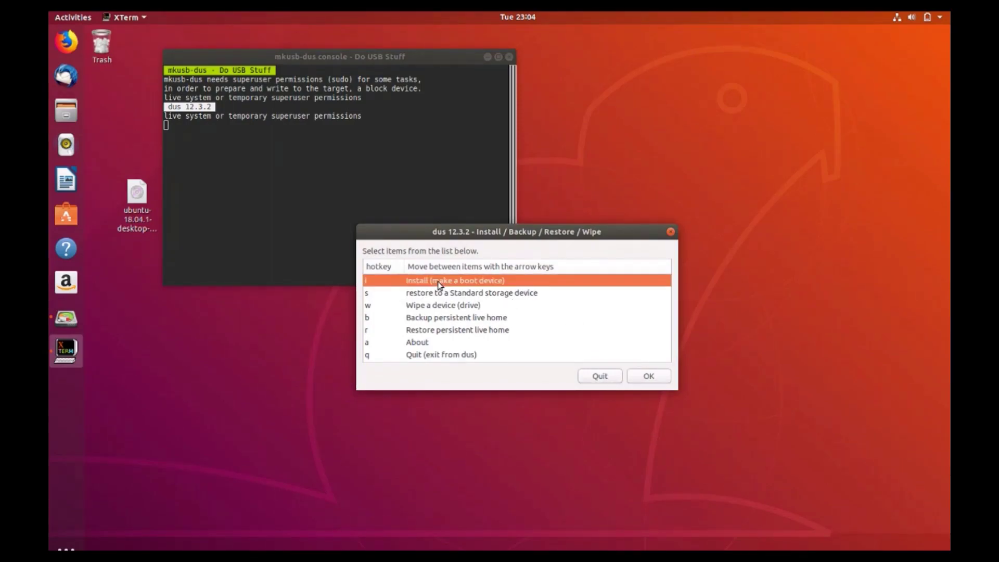
click(645, 376)
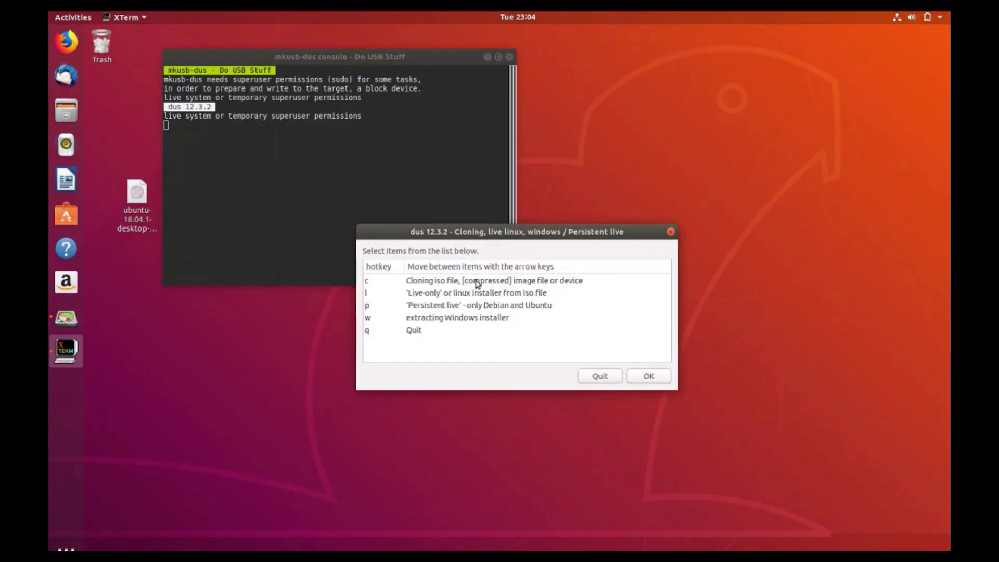
click(433, 306)
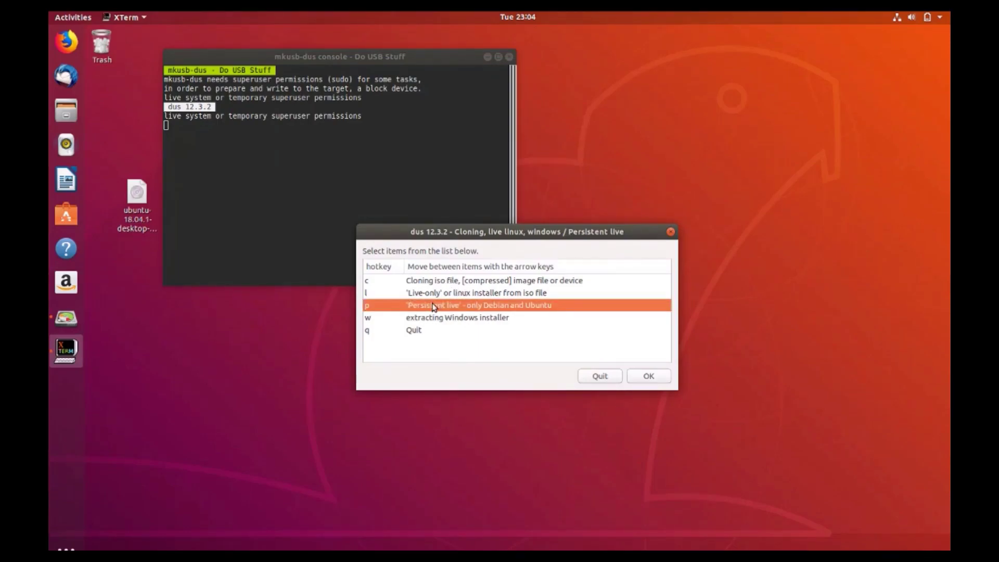
click(649, 377)
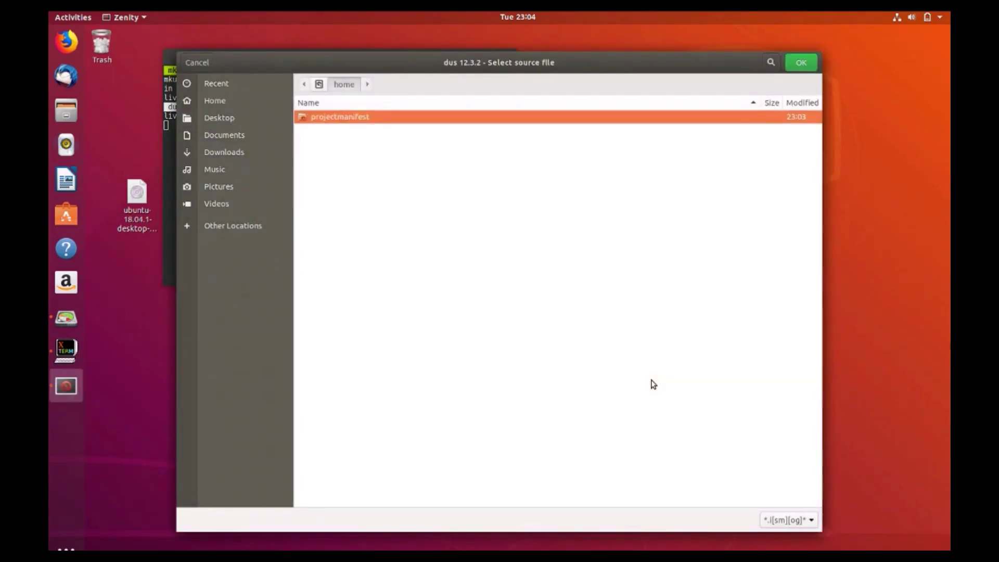
- Use ubuntu-18.04.1-desktop-amd64 (1).iso from the Desktop folder as the source file
click(285, 122)
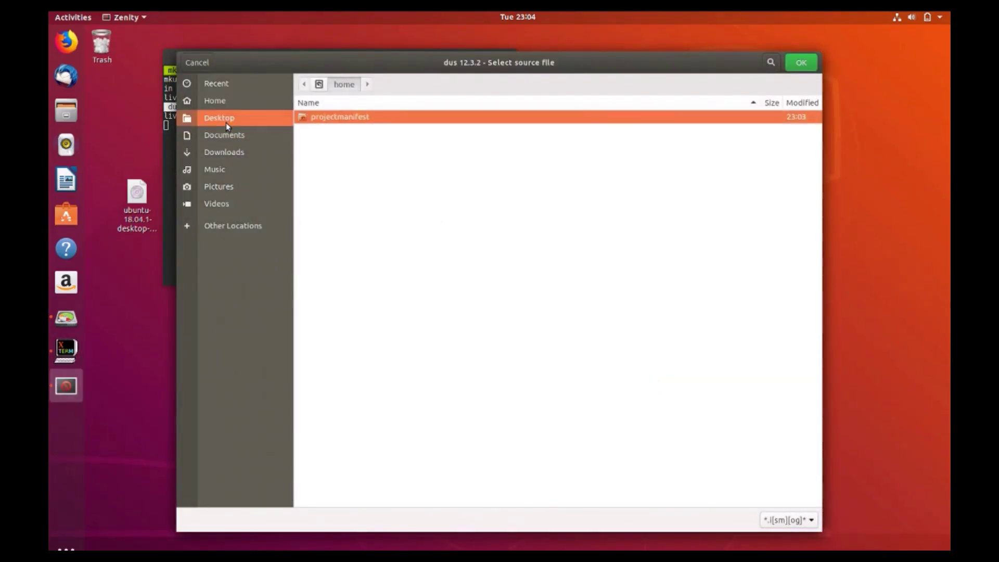
click(388, 120)
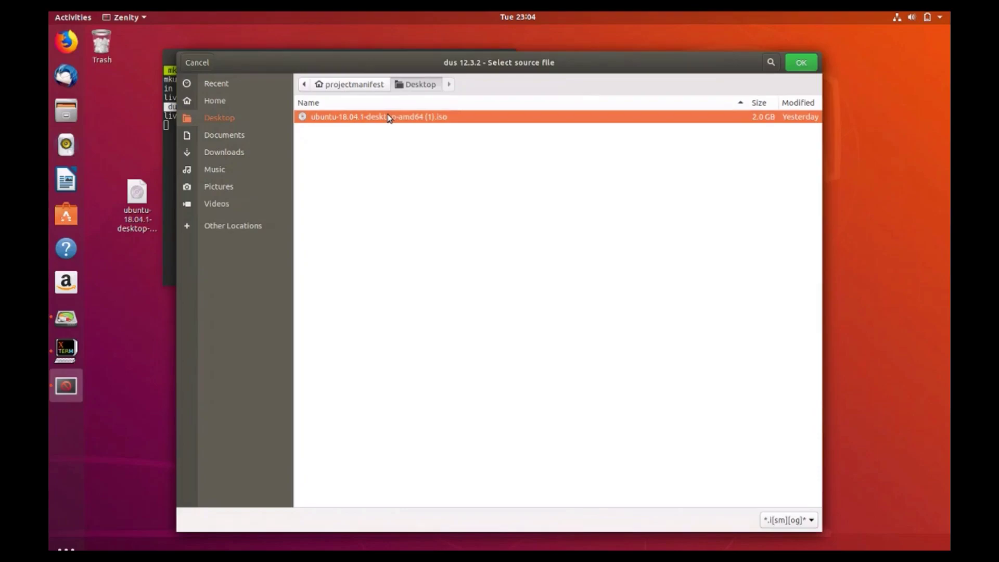
click(801, 63)
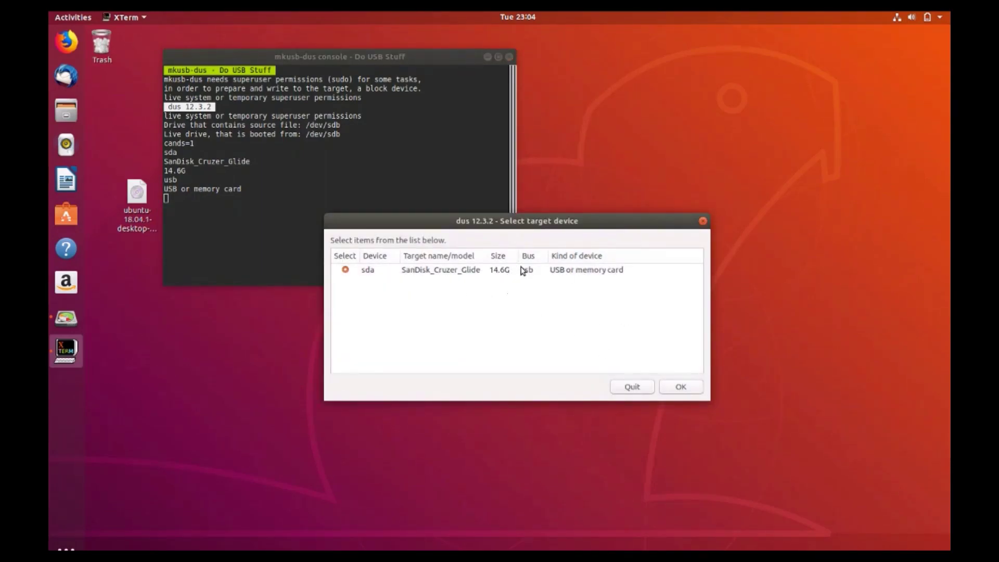
- Target the SanDisk drive sda with an MSDOS partition table and 95 percent persistence
click(691, 393)
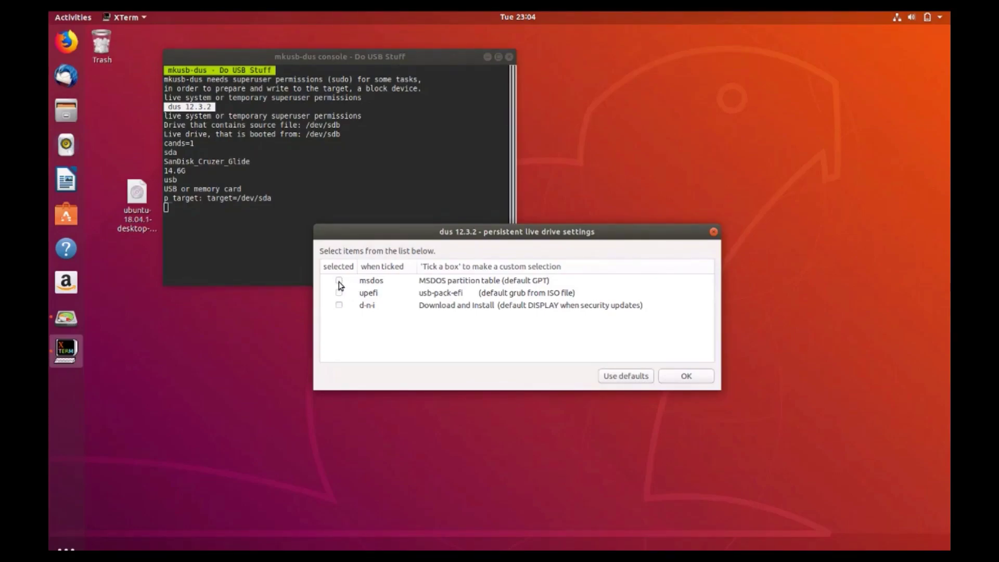
click(339, 282)
click(694, 379)
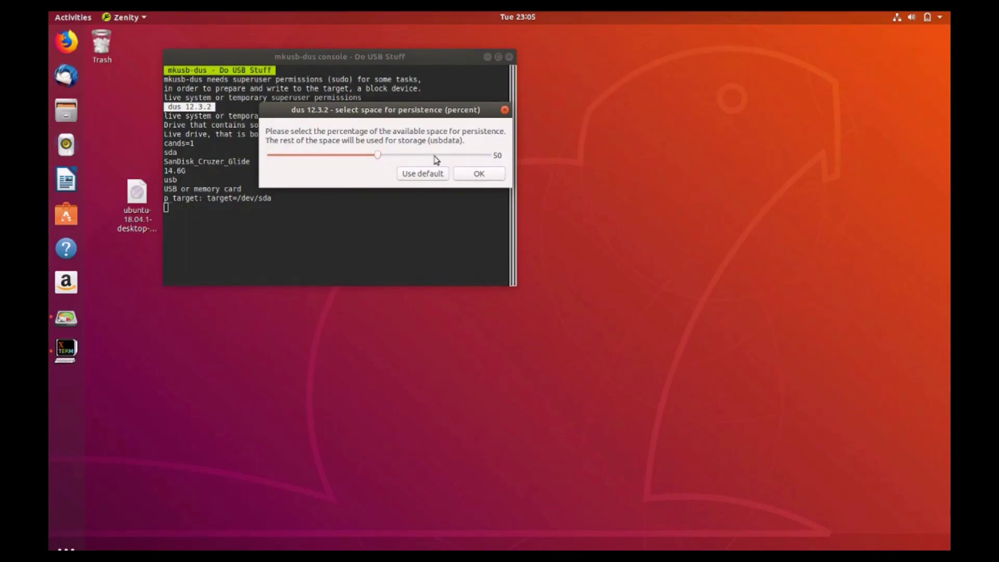
drag(378, 156, 475, 157)
scroll(475, 162, up, 1)
- Go ahead writing /dev/sda, allowing usb-pack-efi but skipping apt-get update/upgrade
click(480, 174)
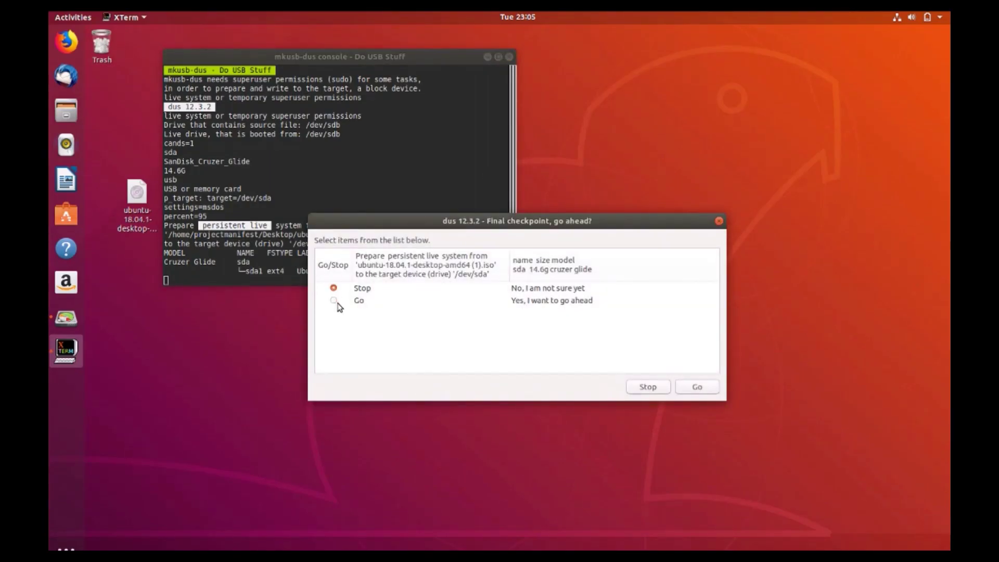
click(336, 301)
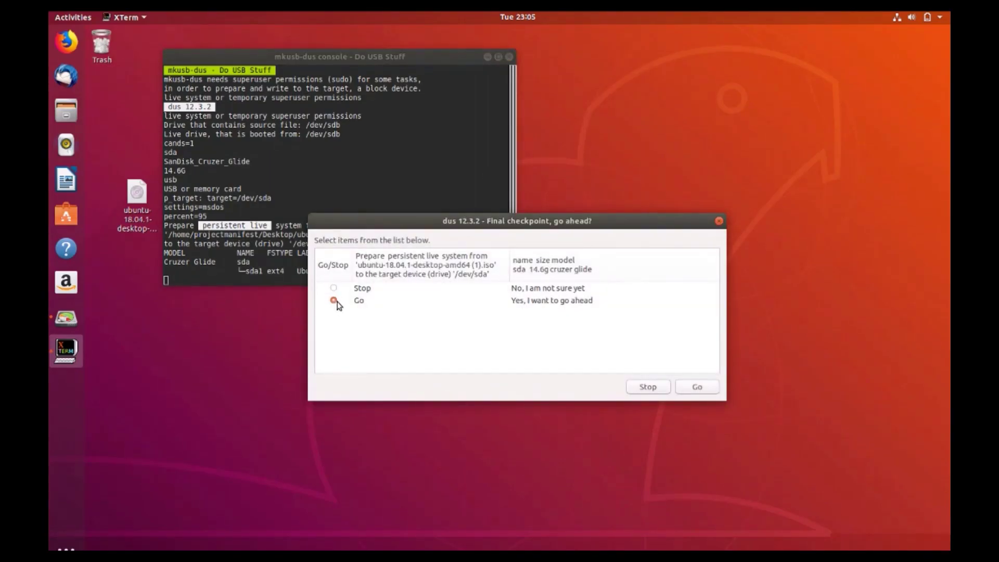
click(697, 387)
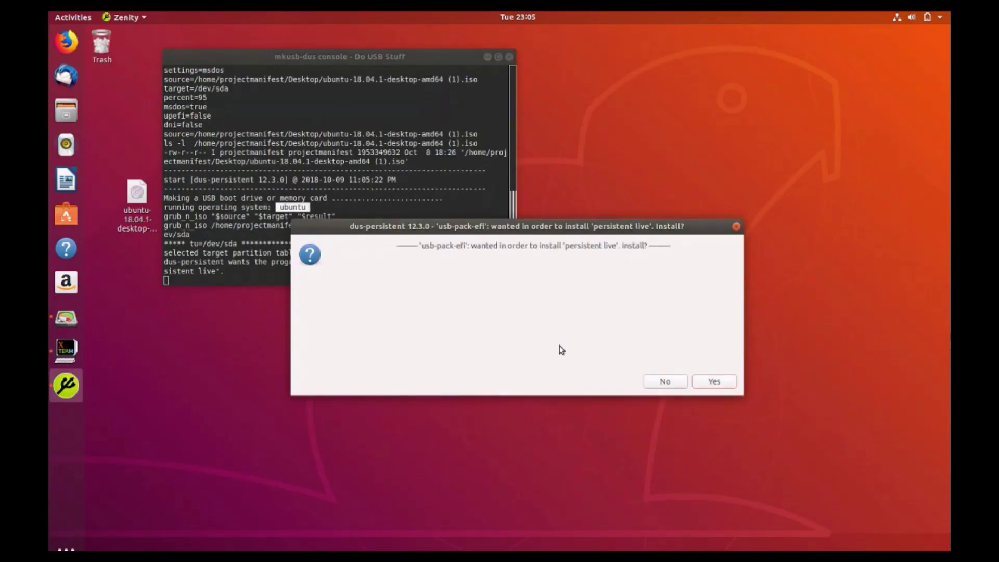
click(717, 383)
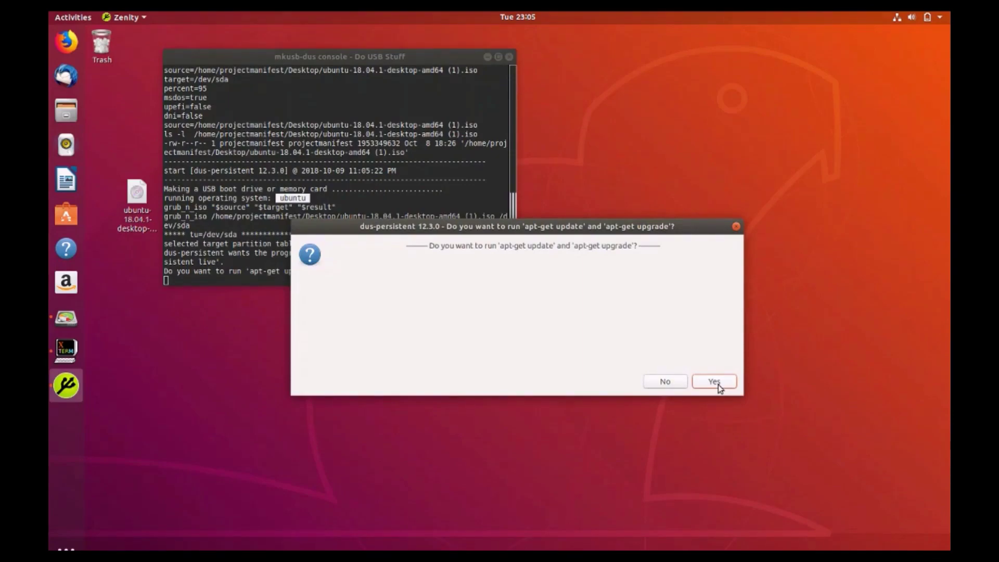
click(669, 382)
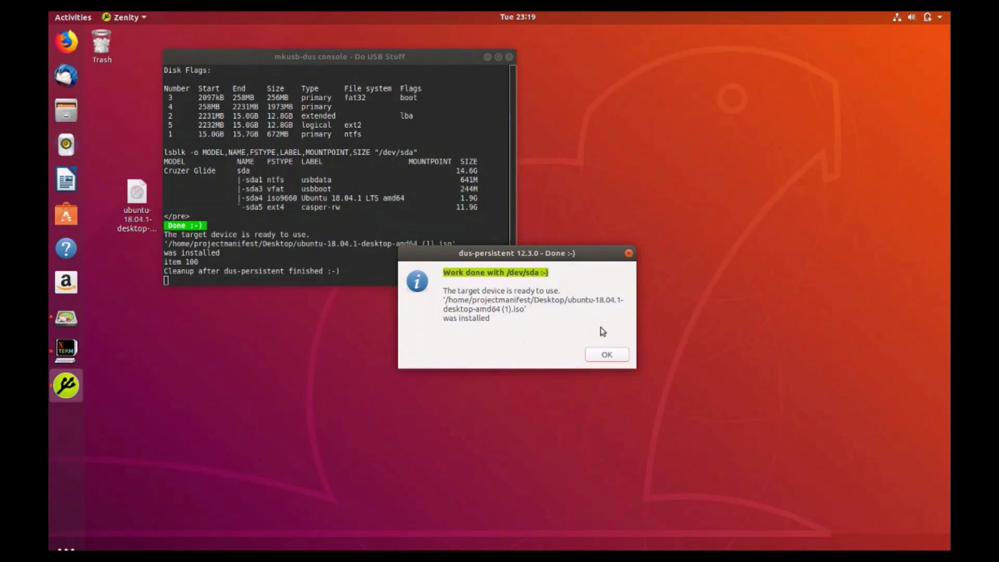
- Dismiss mkusb's completion notice and close the mkusb-dus console window
click(609, 355)
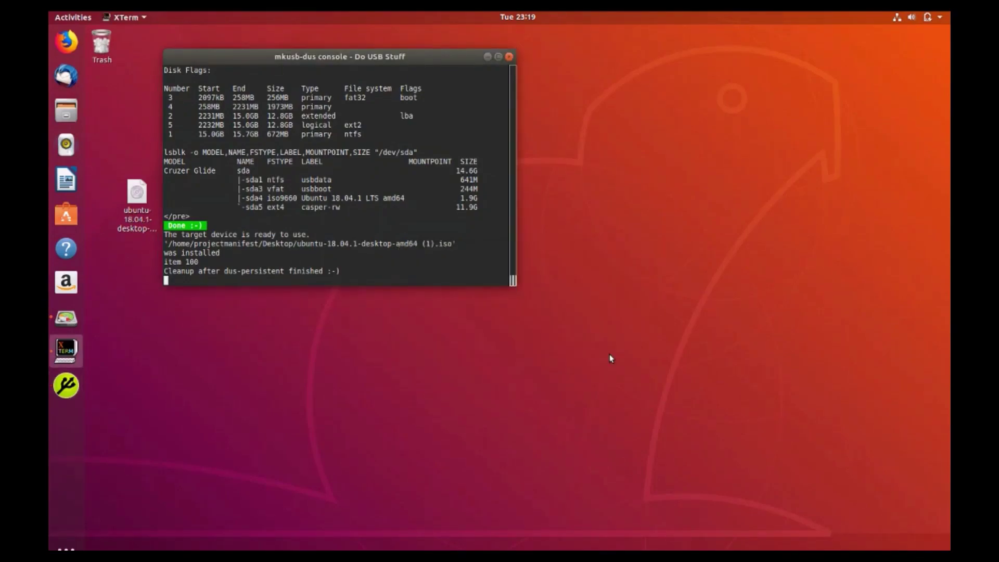
click(509, 58)
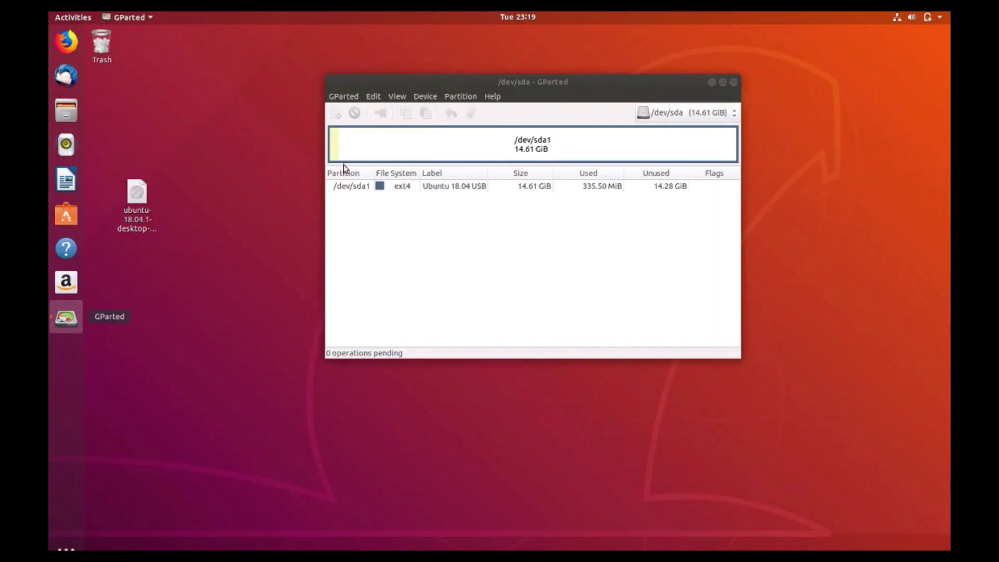
- View the 15.33 GiB /dev/sdb drive, switch back to /dev/sda, then close GParted
click(698, 115)
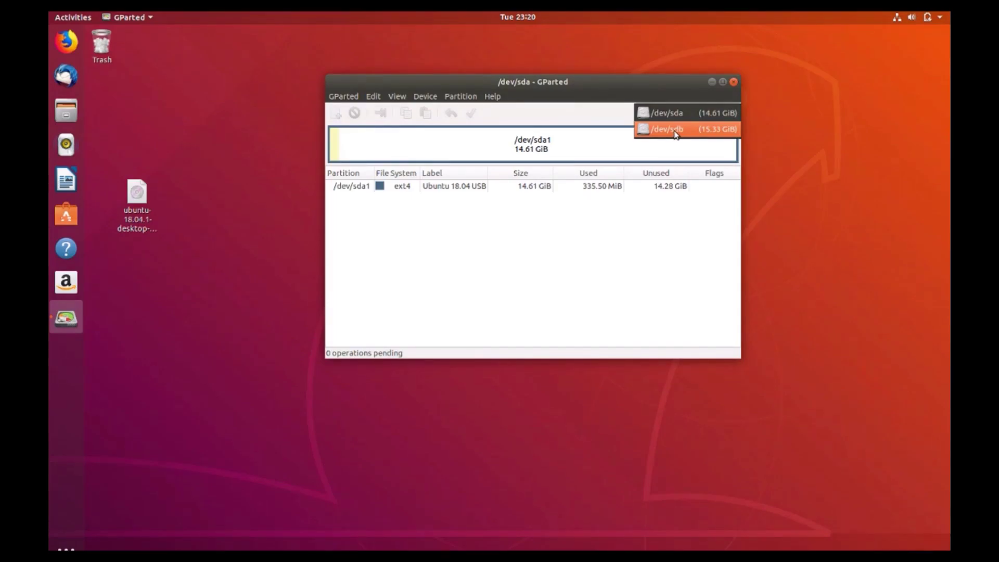
click(675, 134)
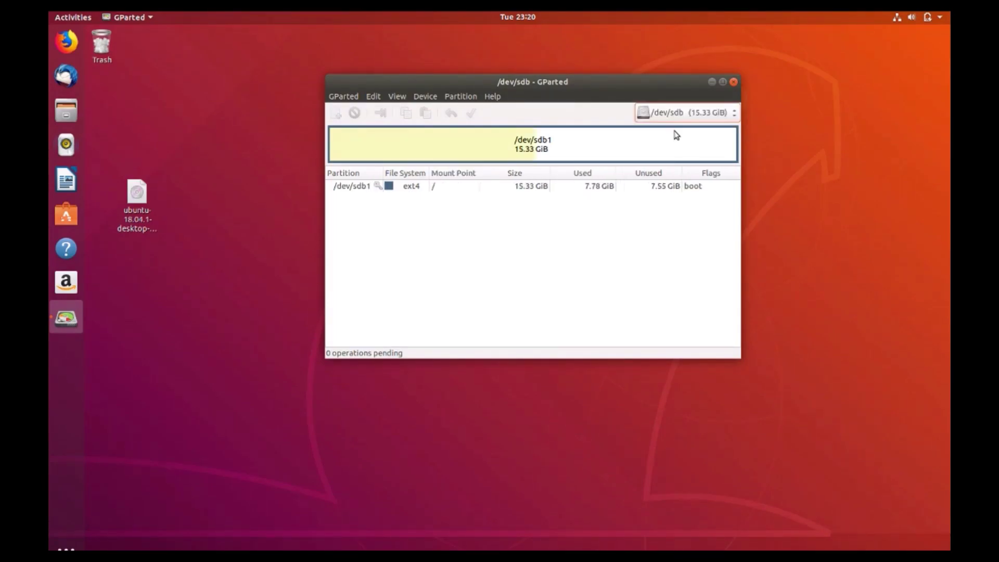
click(702, 114)
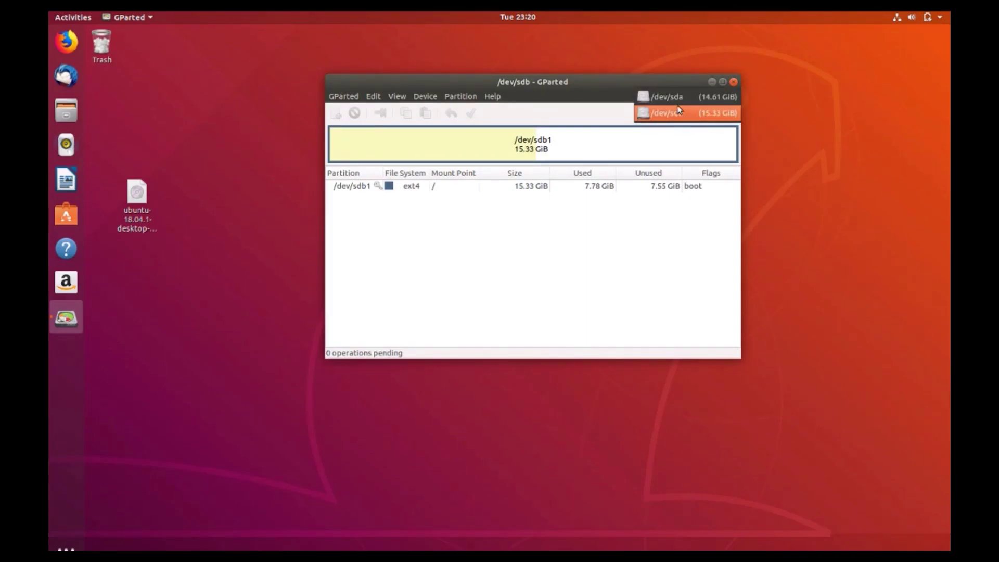
click(681, 99)
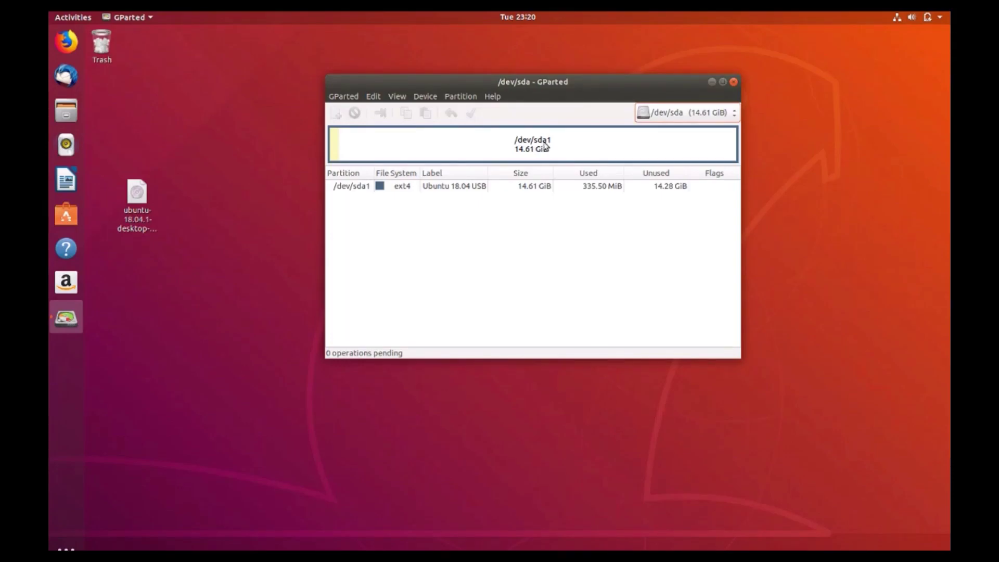
click(734, 83)
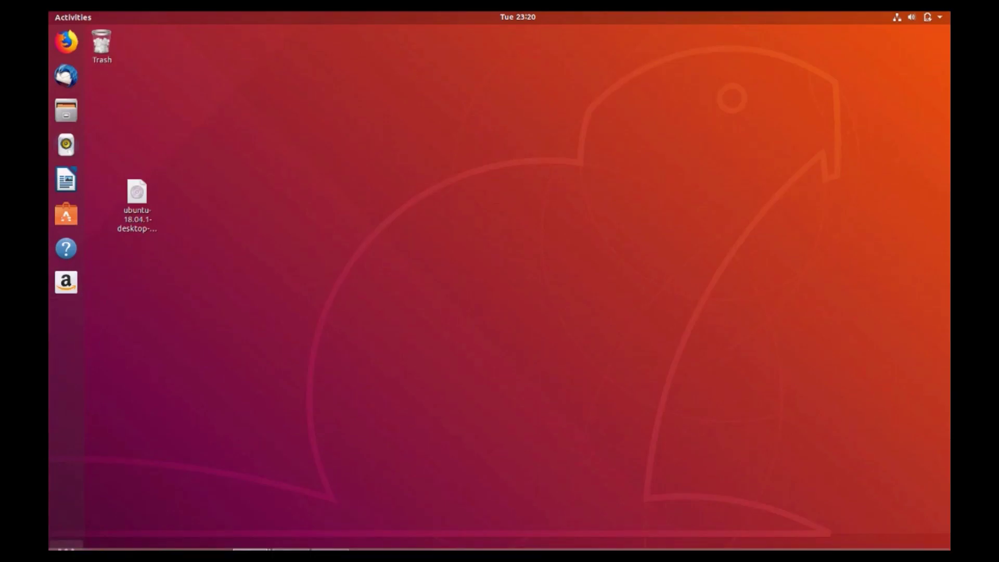
- Relaunch GParted from the application grid, authorising it with the account password
key(super)
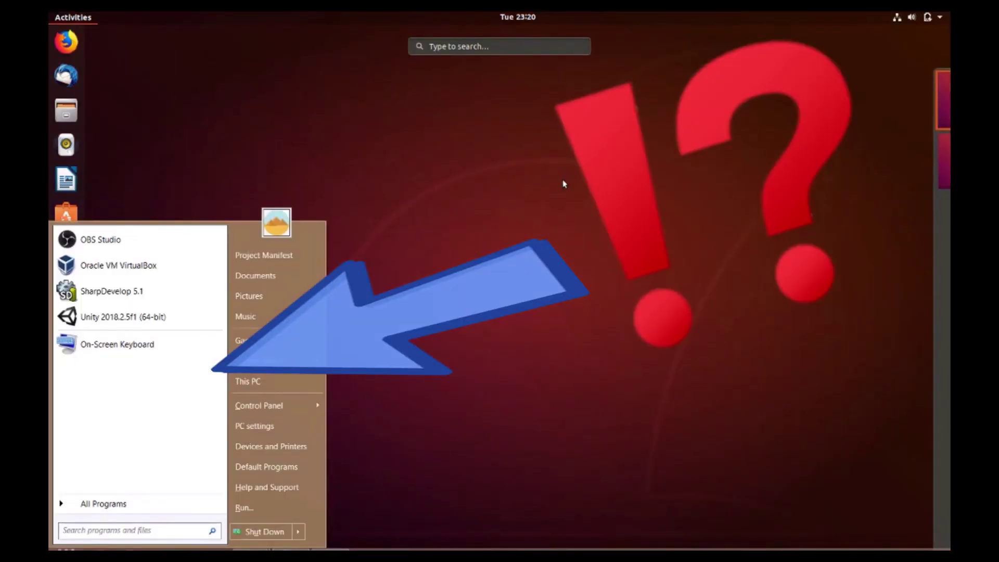
key(super)
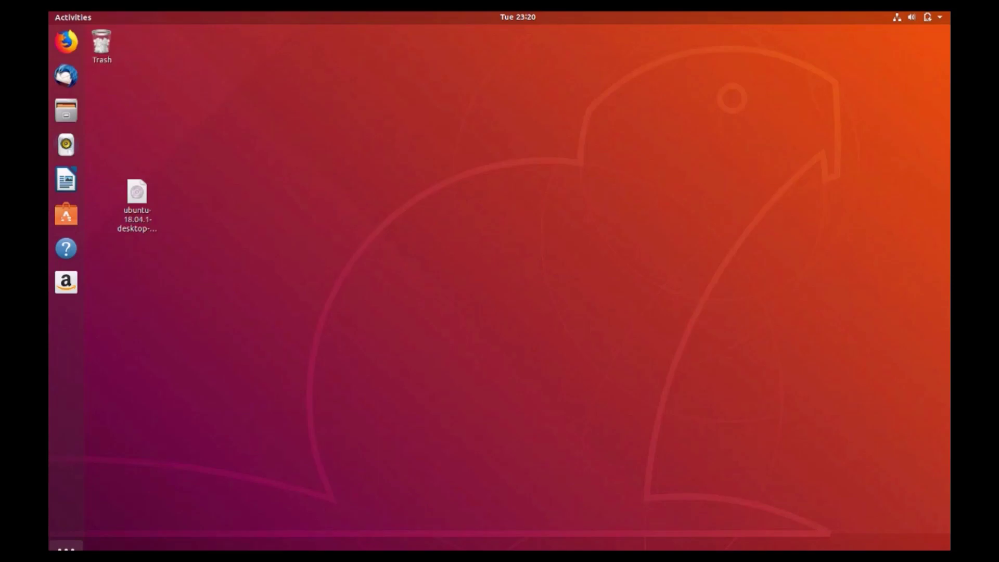
key(super+a)
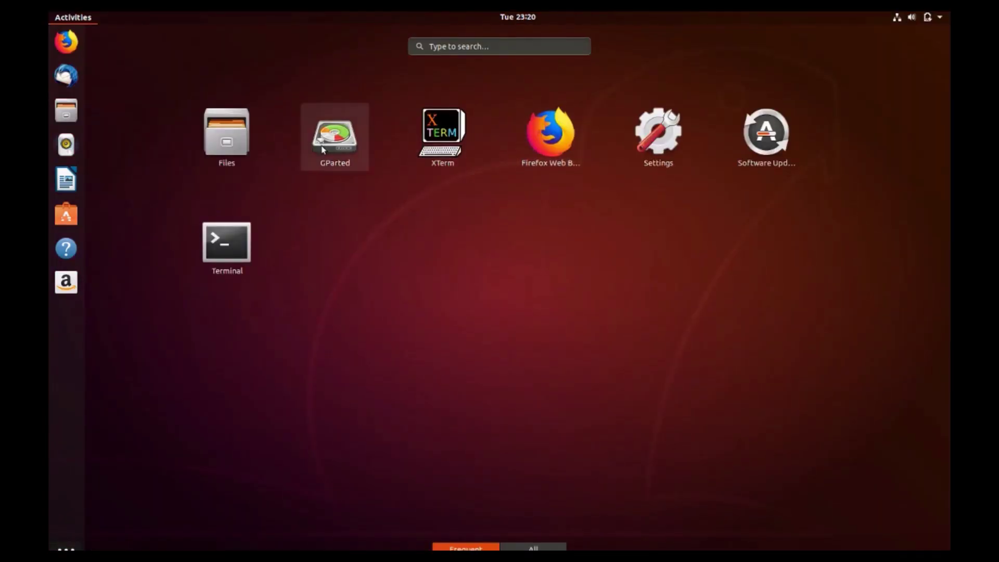
click(323, 149)
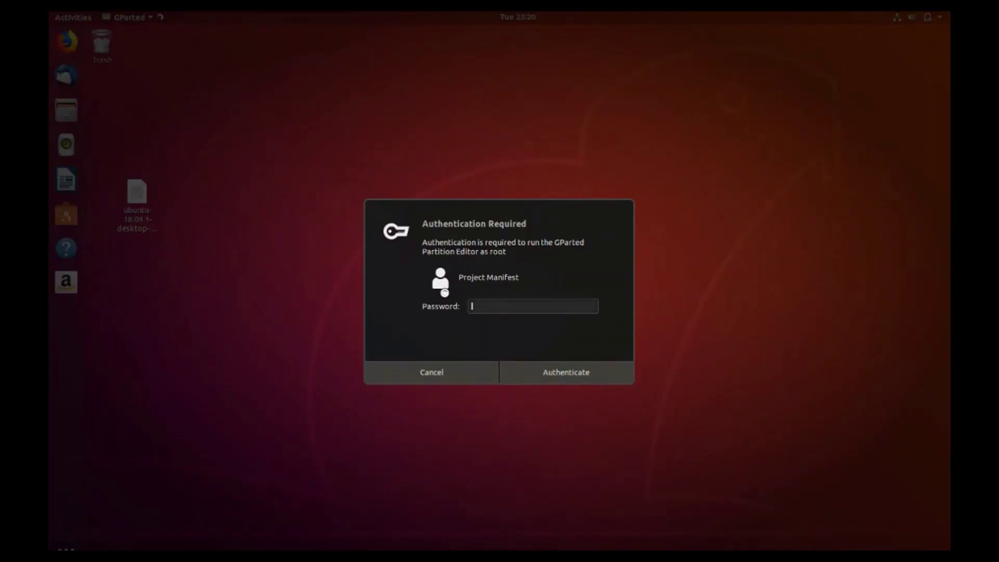
text(●●●●●●●●●●)
key(Return)
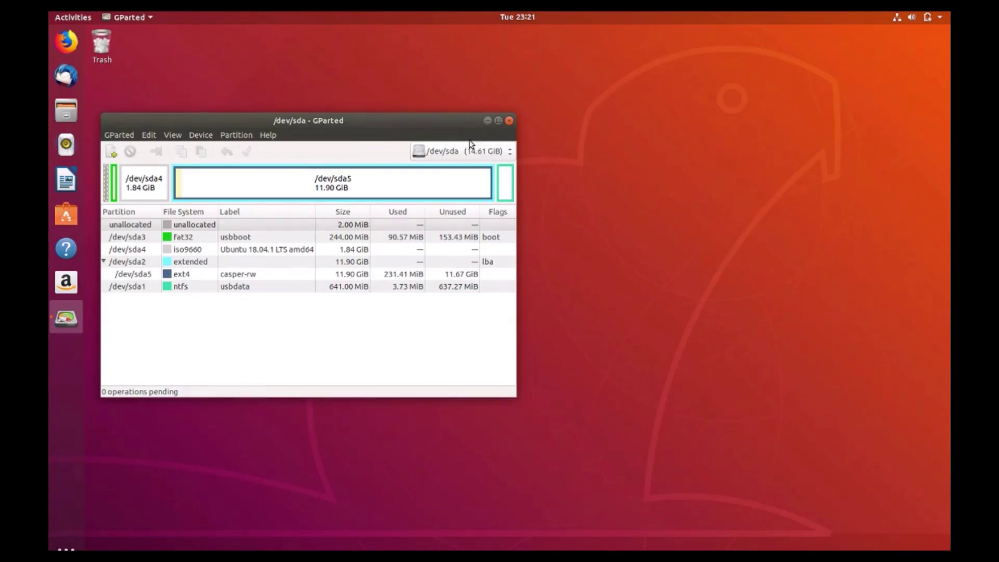
- Step through each /dev/sda partition, ending on the 11.90 GiB casper-rw sda5, then close GParted
click(474, 156)
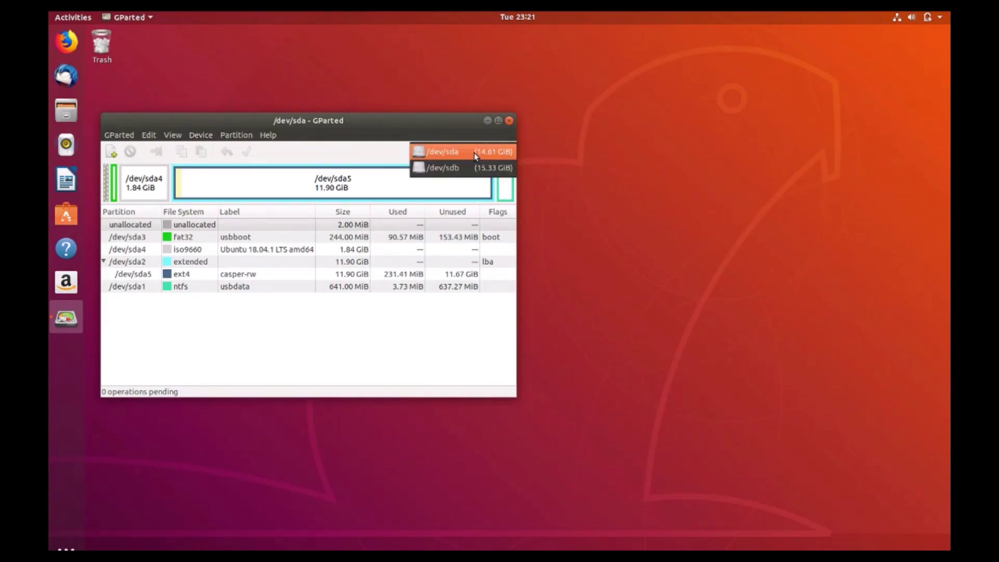
click(473, 152)
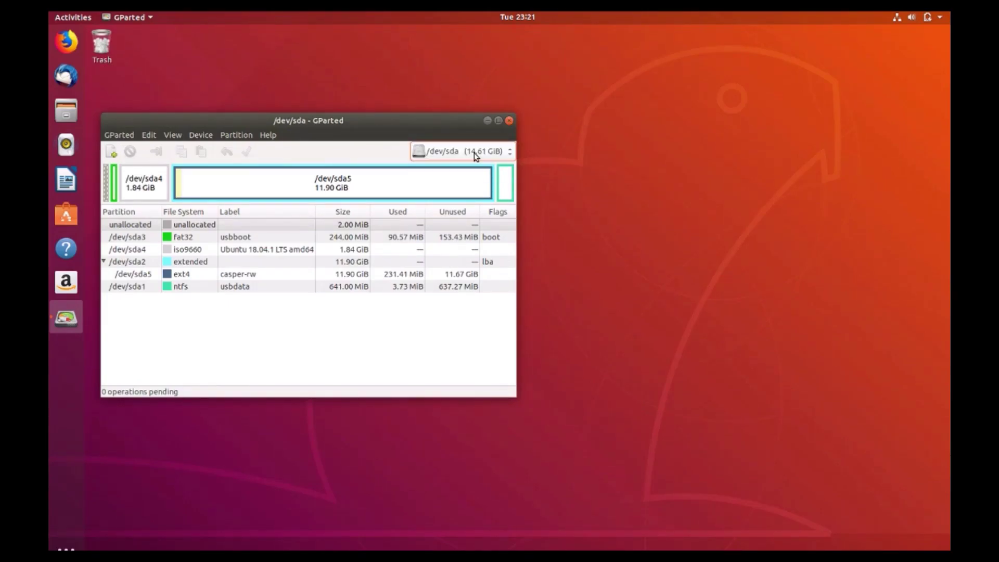
click(177, 229)
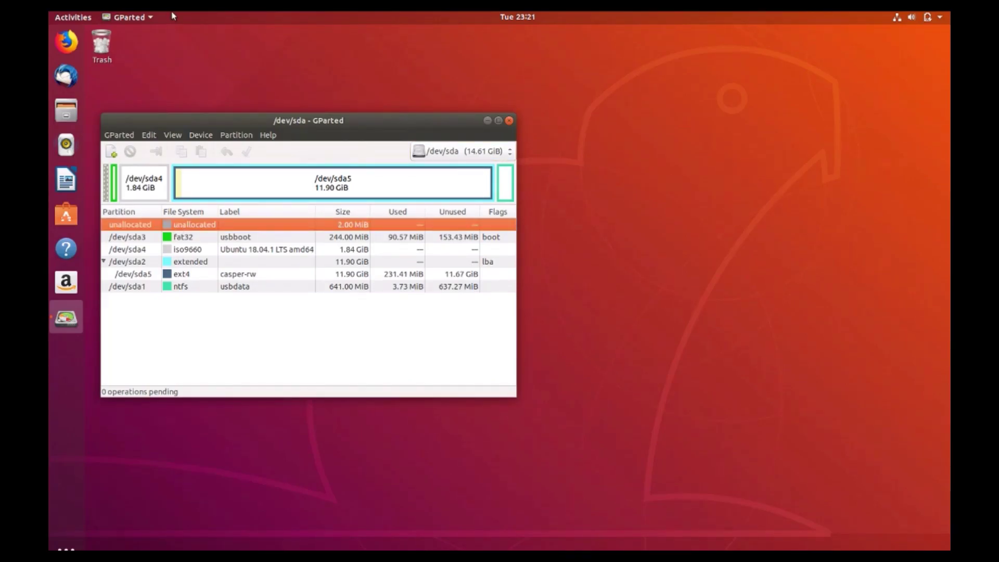
key(Down)
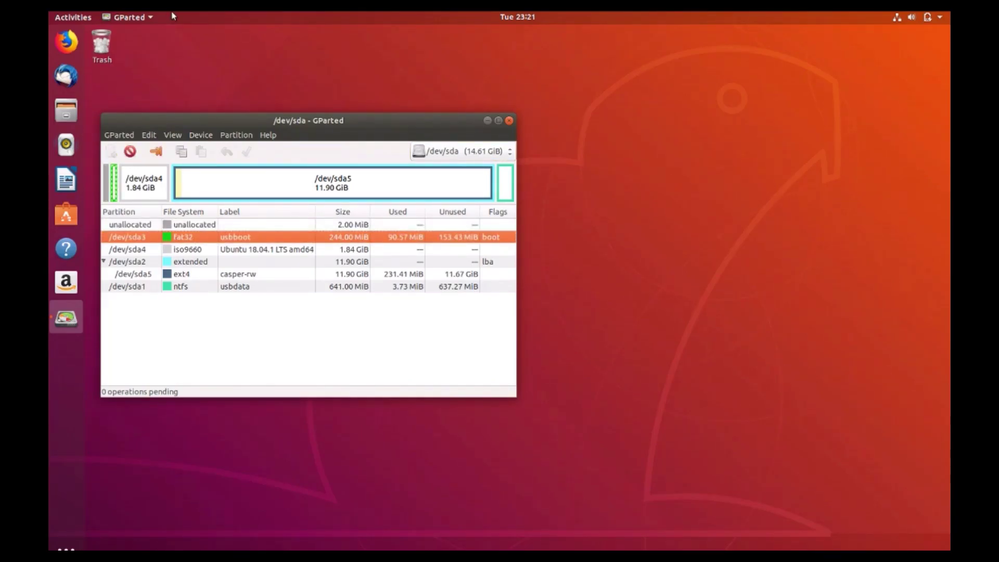
key(Down)
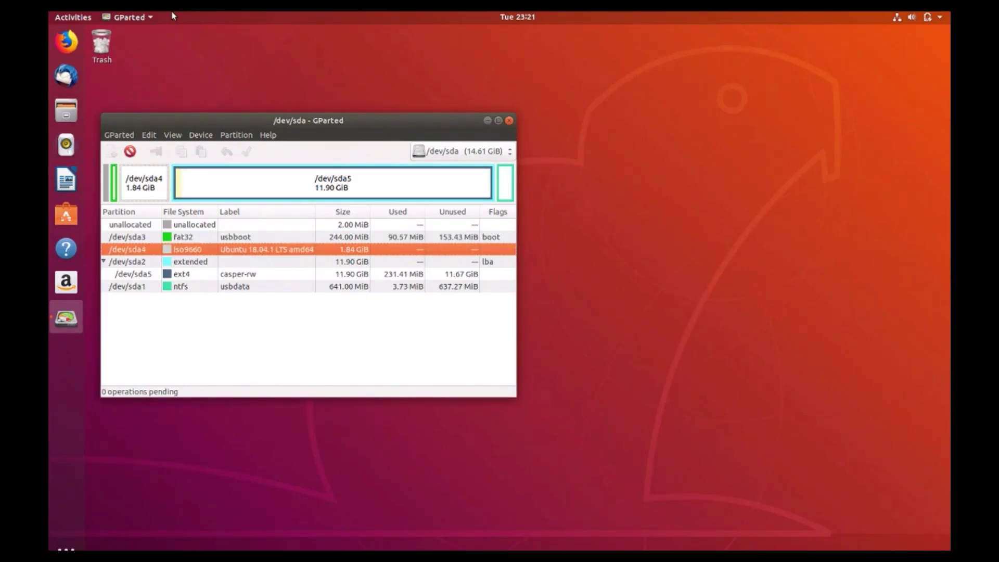
key(Down)
key(Down)
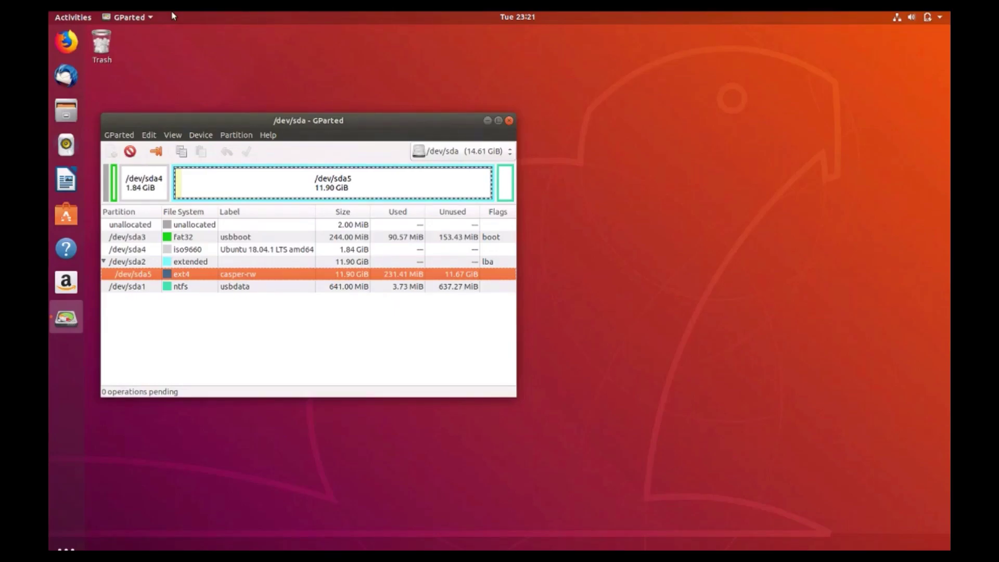
key(Down)
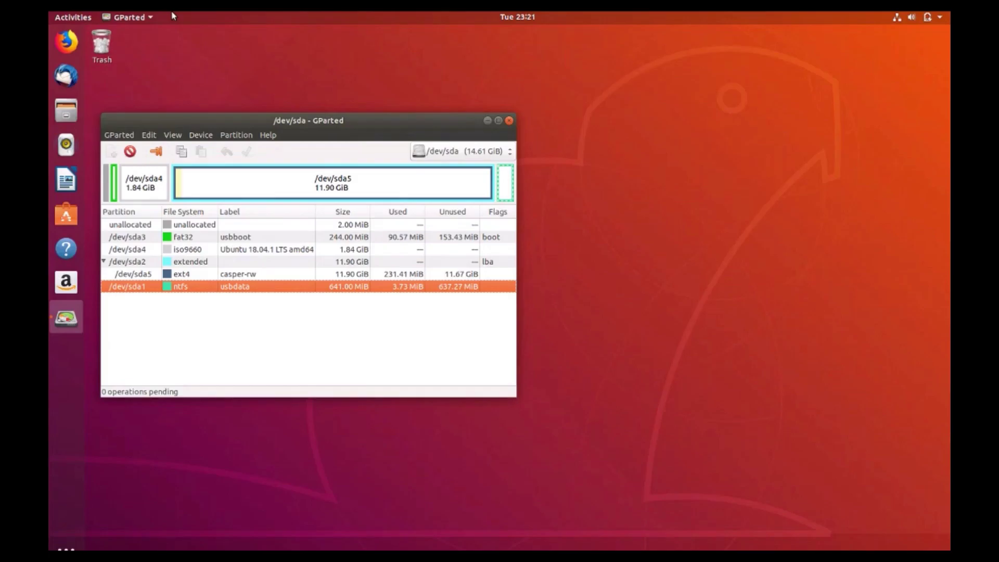
click(248, 190)
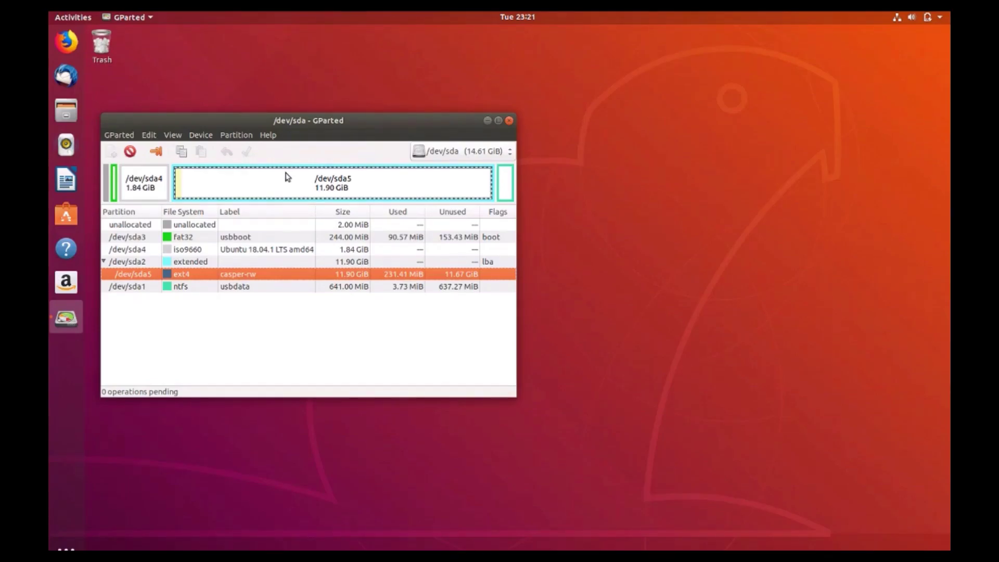
click(510, 121)
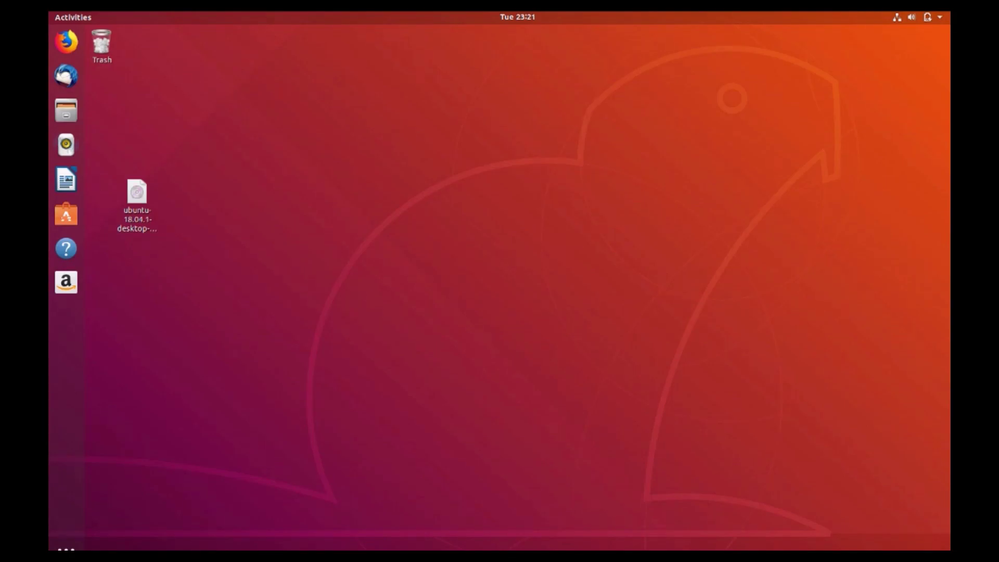
- Power off the Ubuntu 18.04 LTS virtual machine and close VirtualBox Manager
key(alt+F4)
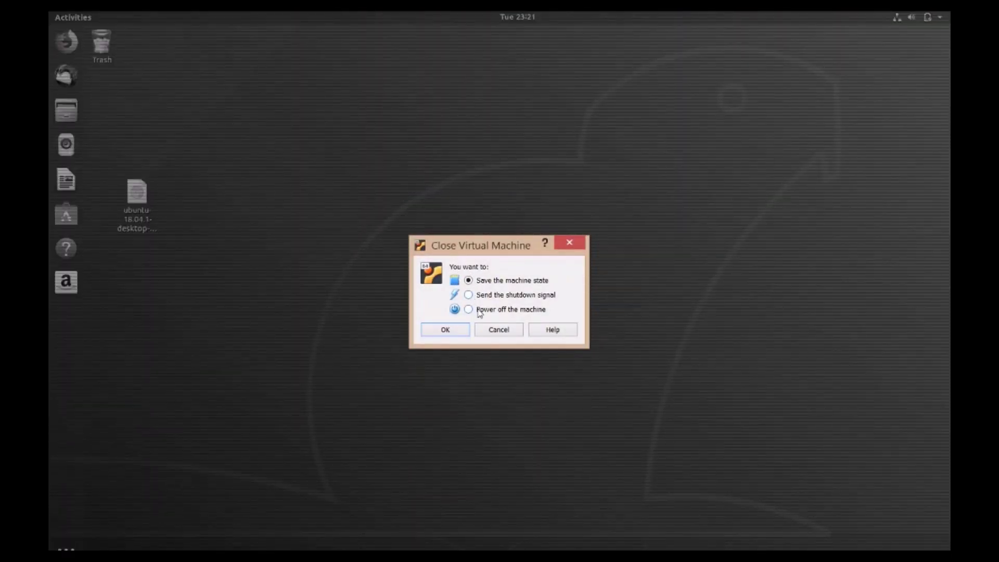
click(445, 330)
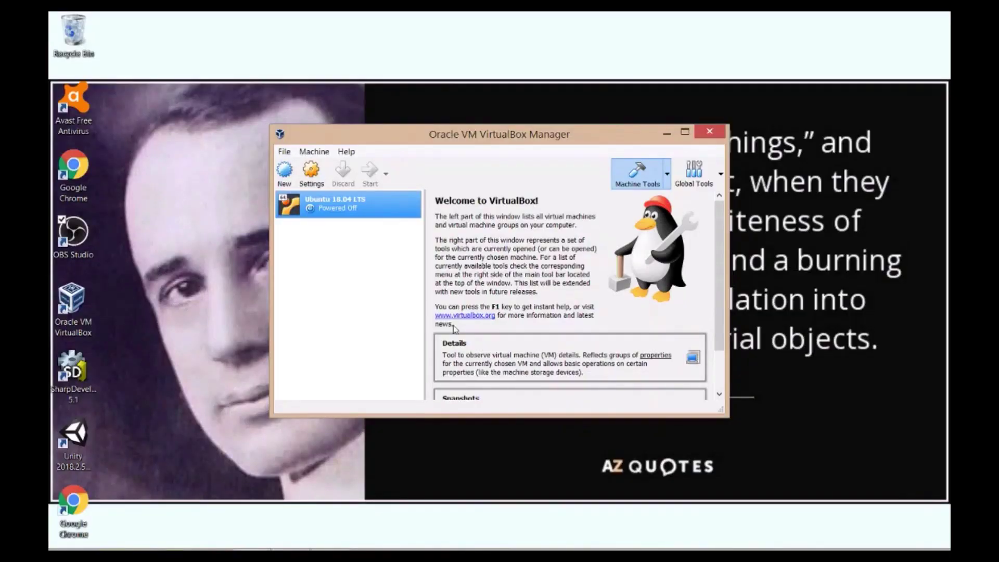
click(710, 131)
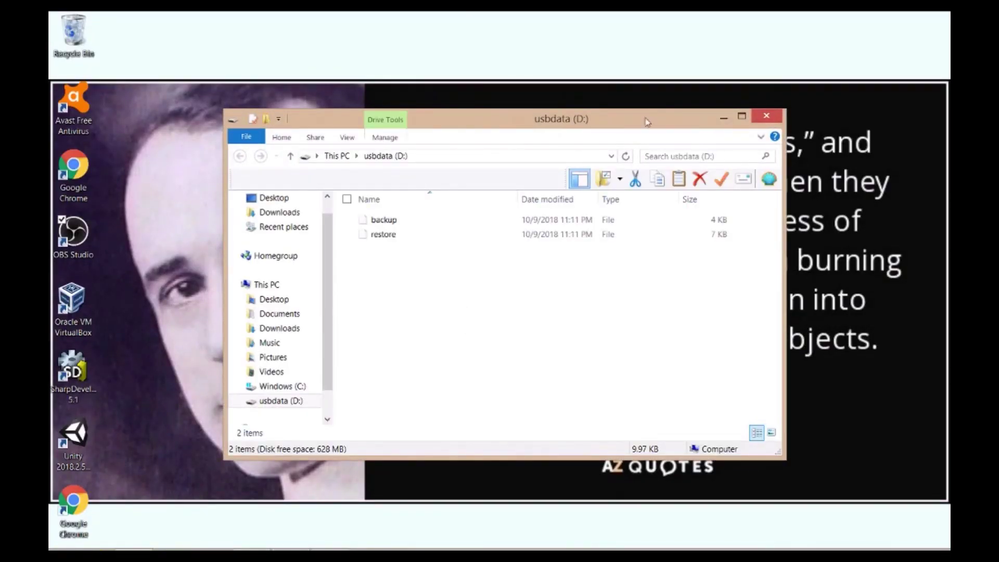
- Close File Explorer and the remaining VirtualBox window, then show the next desktop background
click(335, 157)
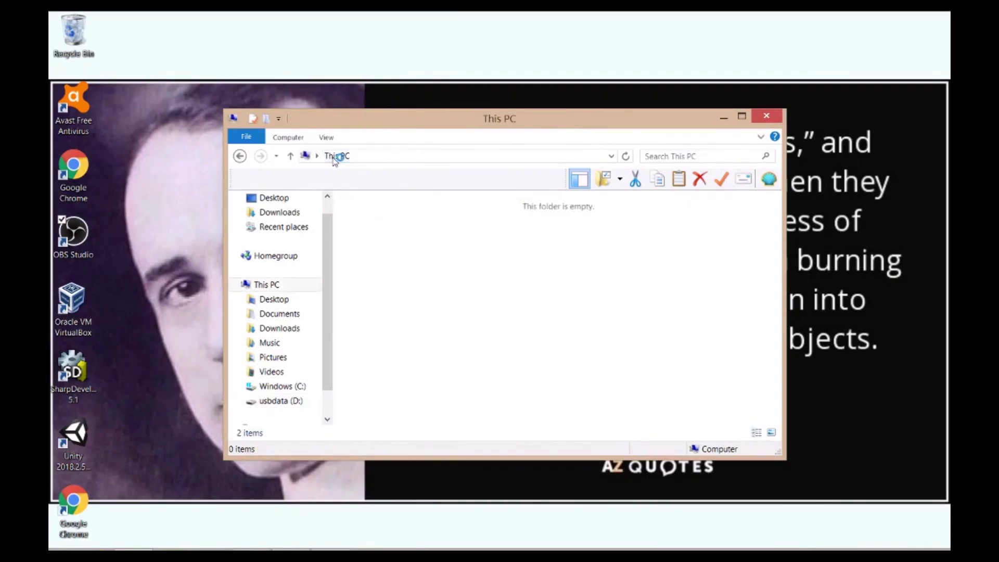
click(767, 118)
click(704, 135)
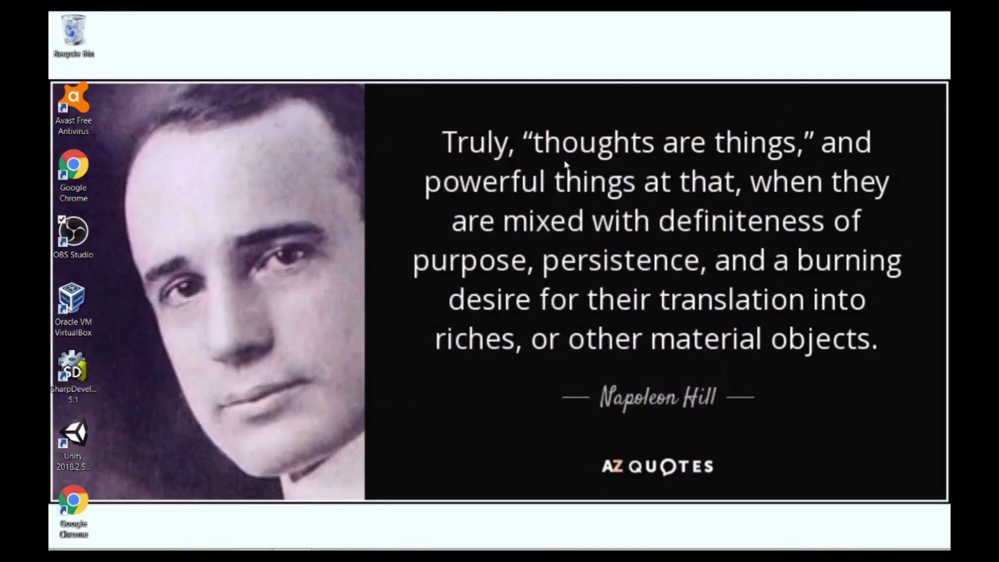
right_click(363, 260)
click(444, 351)
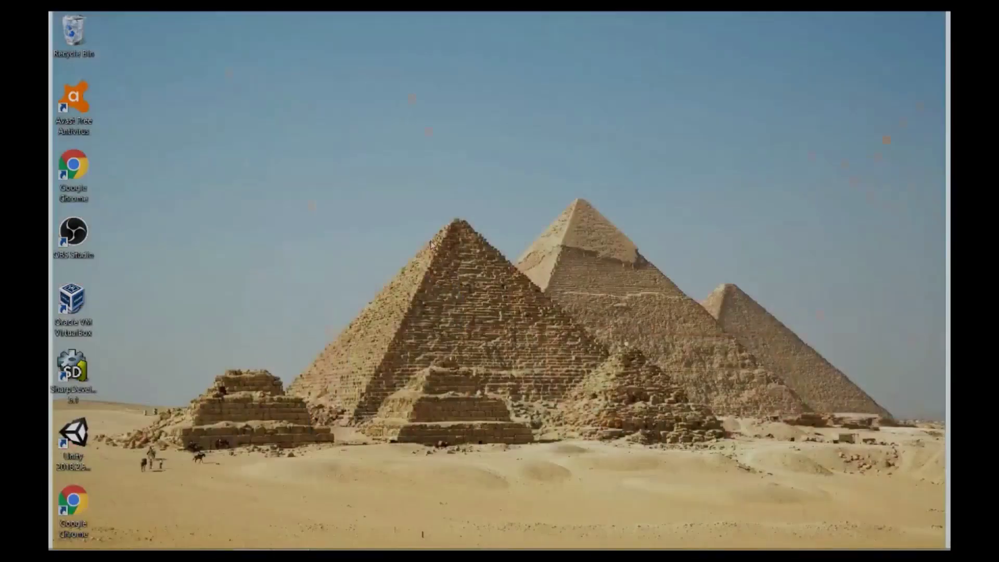